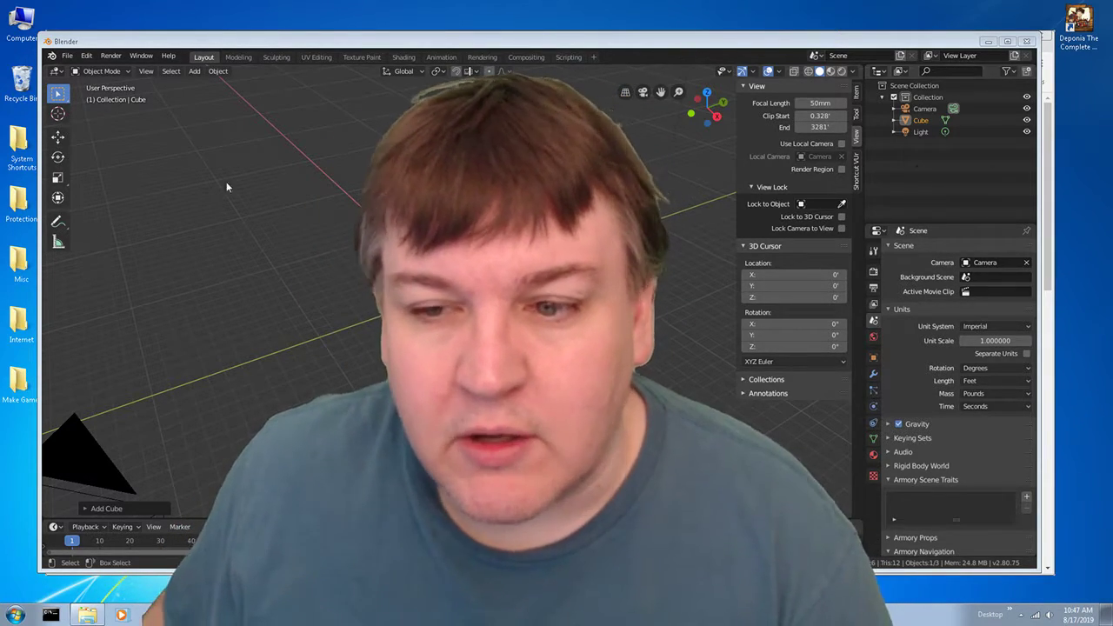
# Open the preferences and review the Interface, Themes, Viewport, Lights, Editing and Animation sections for a scale setting.
pyautogui.click(68, 58)
pyautogui.moveTo(89, 57)
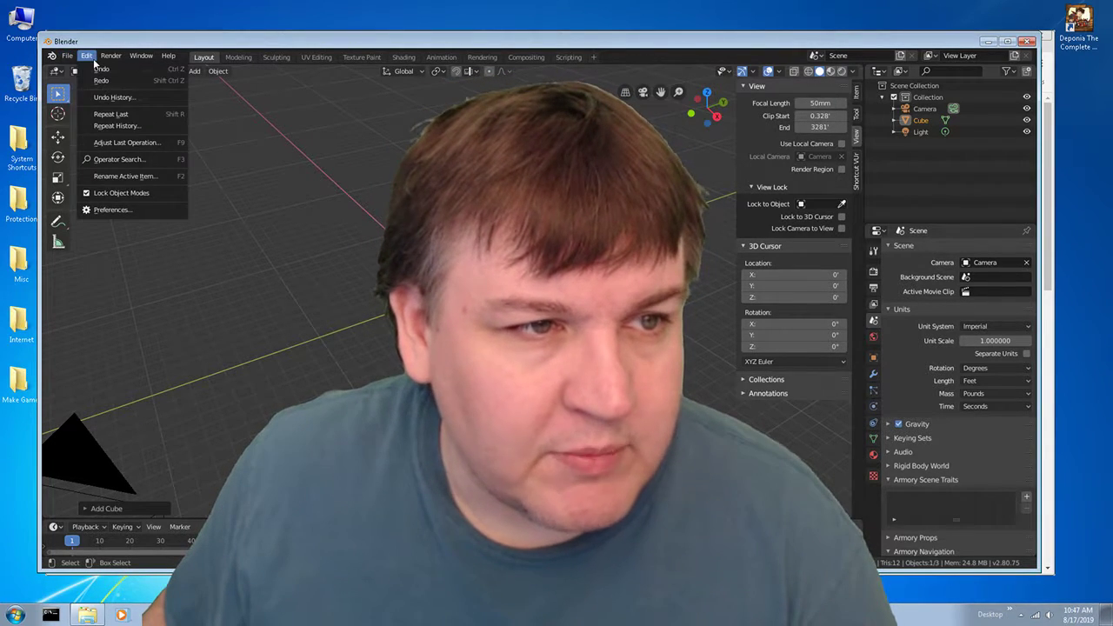
pyautogui.click(121, 214)
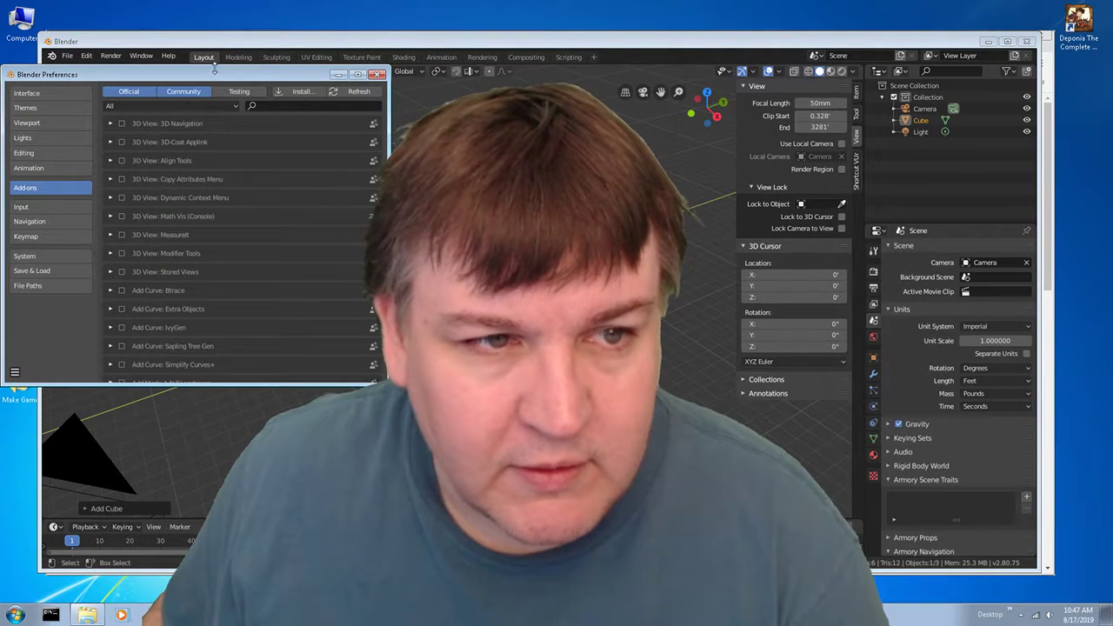
pyautogui.moveTo(204, 79); pyautogui.dragTo(509, 125)
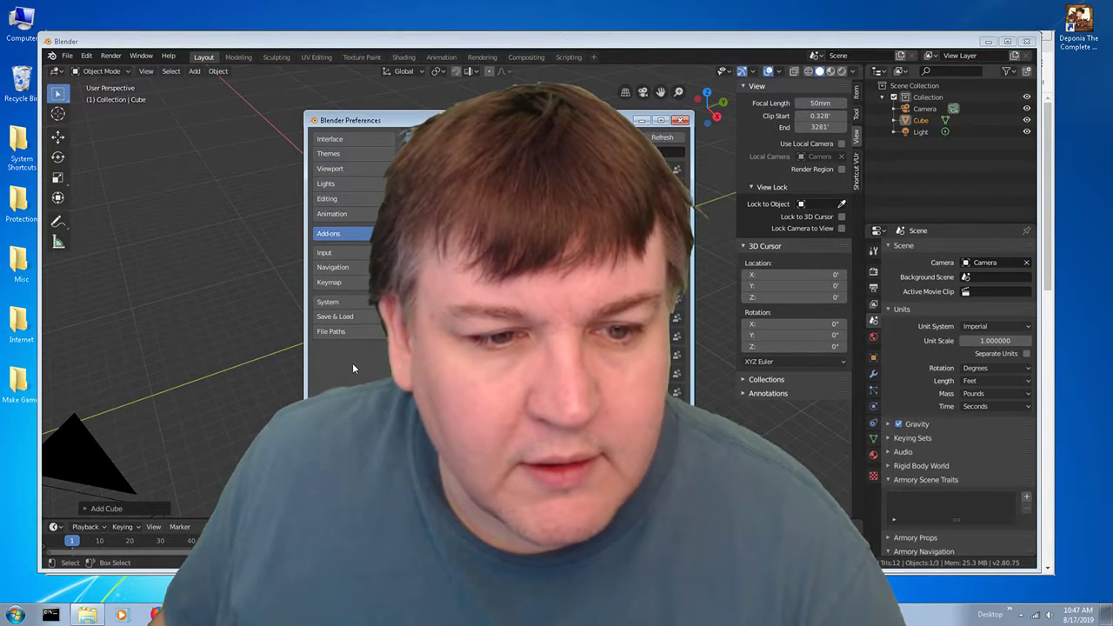
pyautogui.click(332, 141)
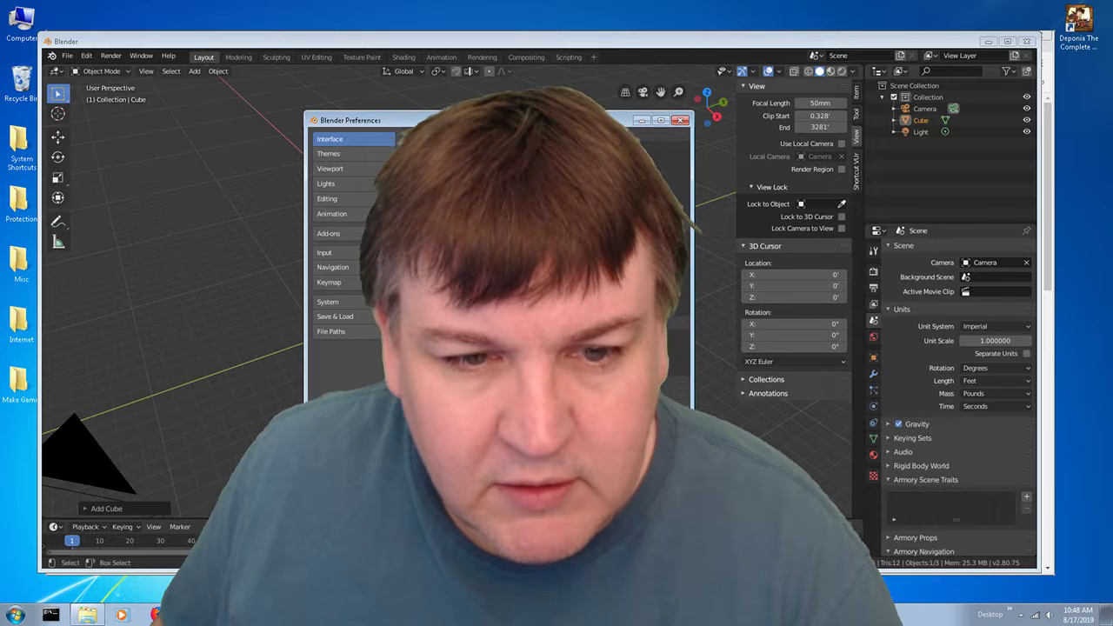
pyautogui.click(327, 154)
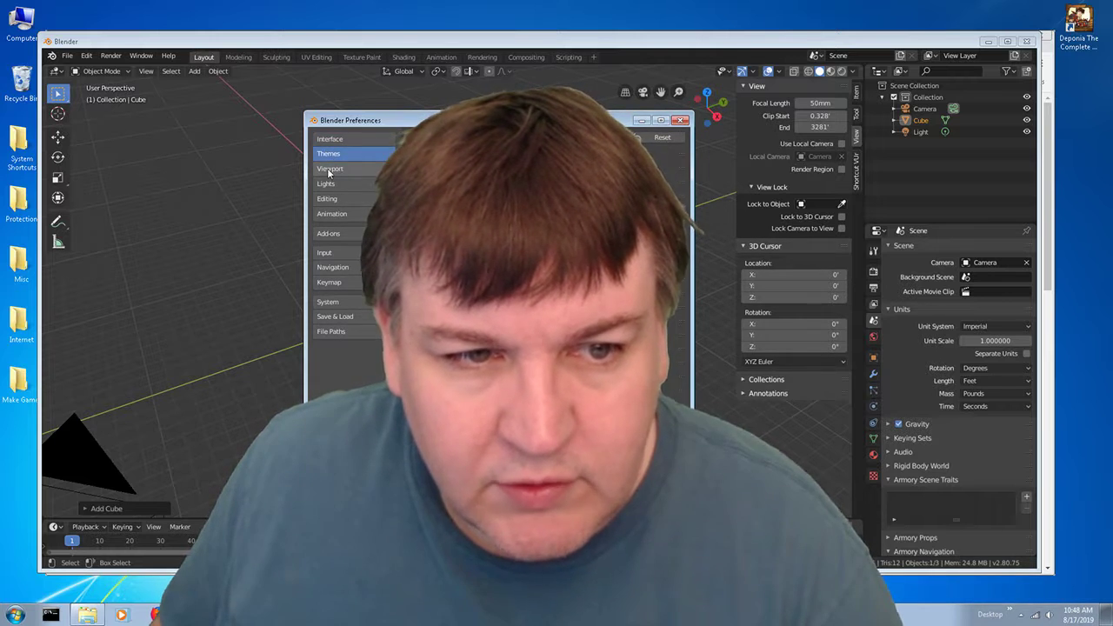
pyautogui.click(327, 168)
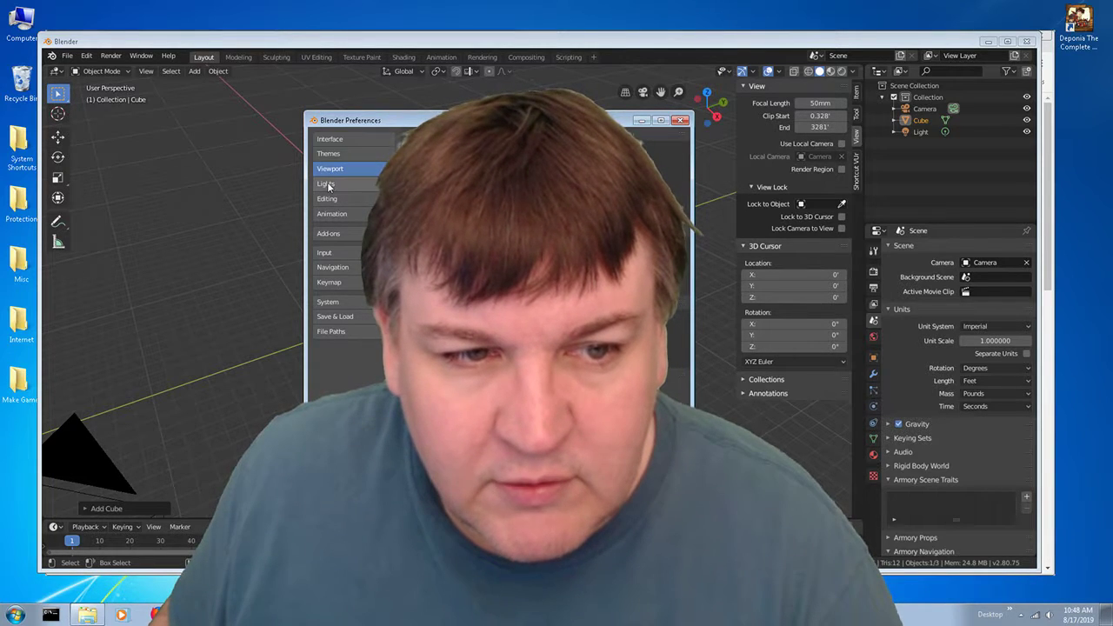
pyautogui.click(327, 183)
pyautogui.click(334, 201)
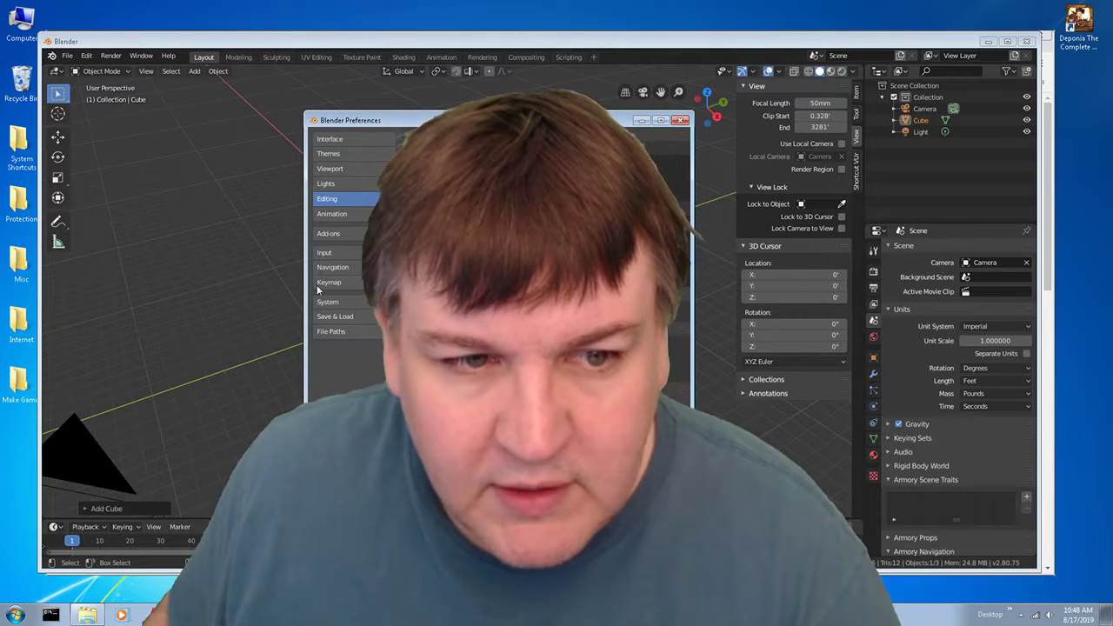
pyautogui.click(347, 212)
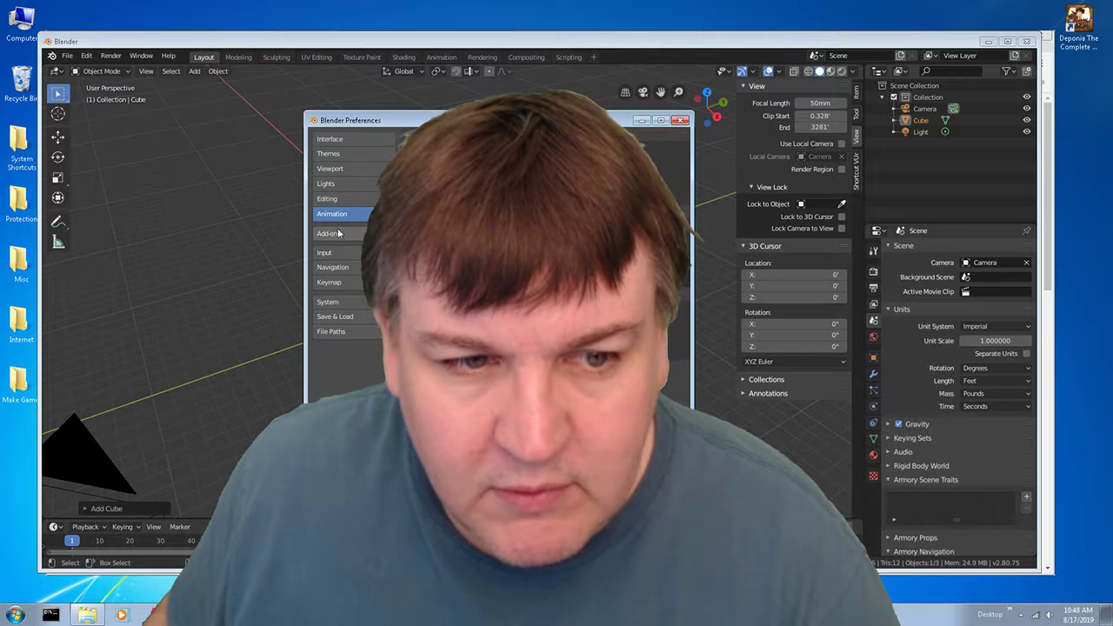
# Review the Input, Keymap, Navigation, System and Save & Load preferences, and close the preferences window.
pyautogui.click(329, 257)
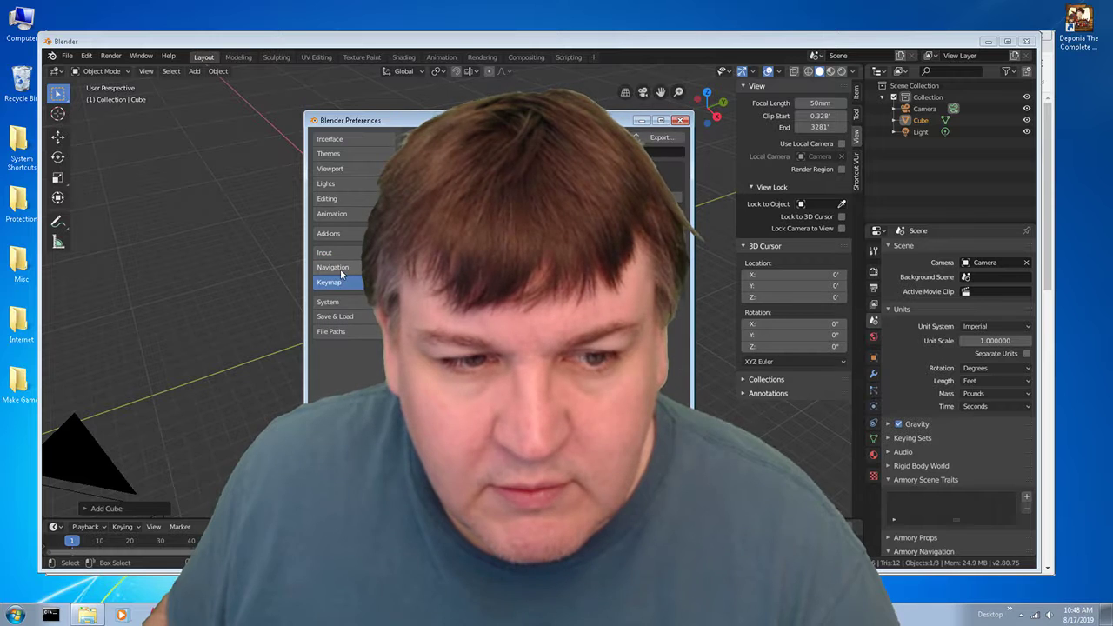
pyautogui.click(350, 282)
pyautogui.click(349, 268)
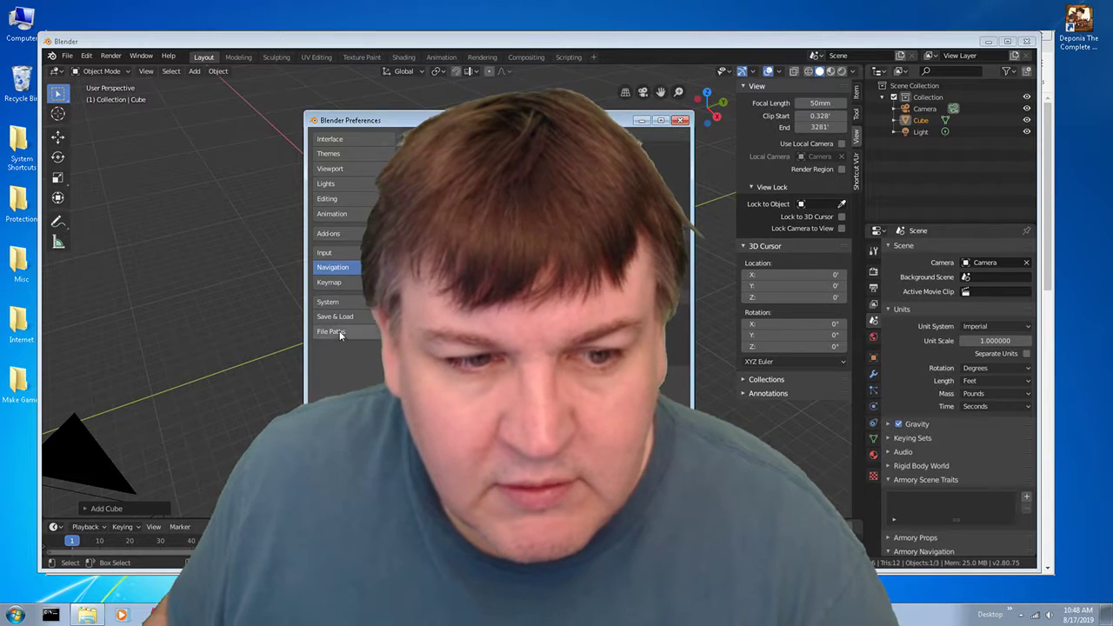
pyautogui.click(331, 304)
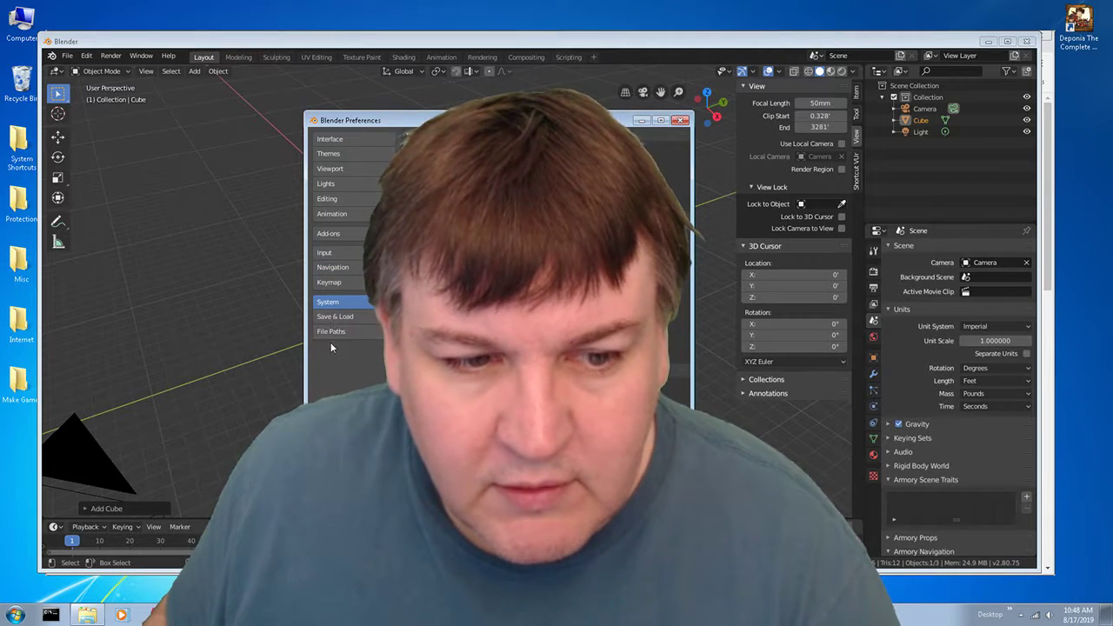
pyautogui.click(337, 321)
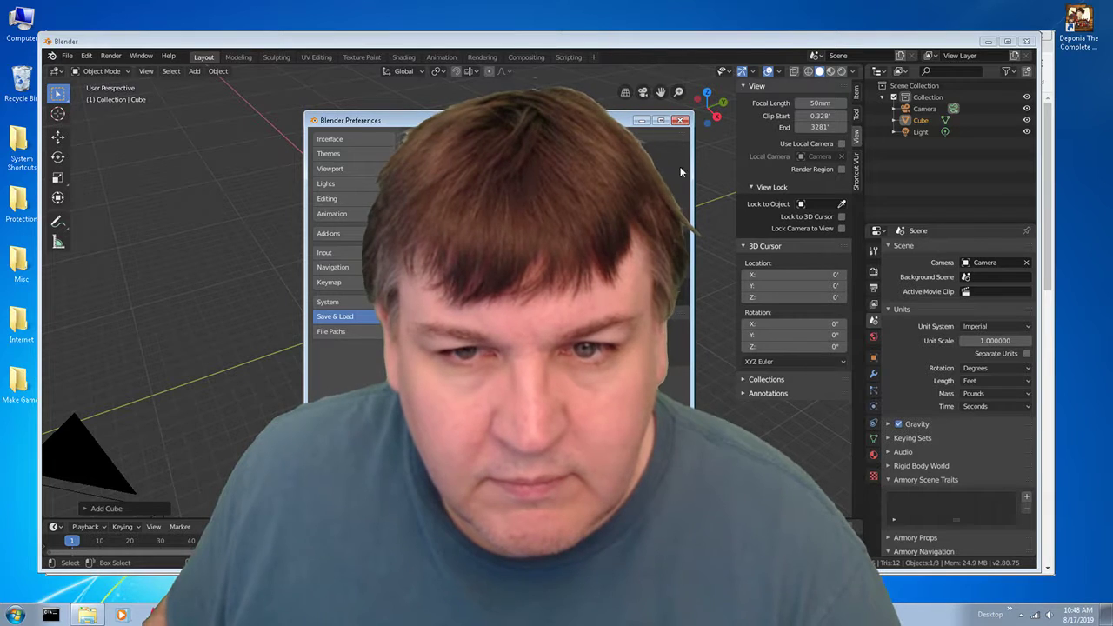
pyautogui.click(682, 121)
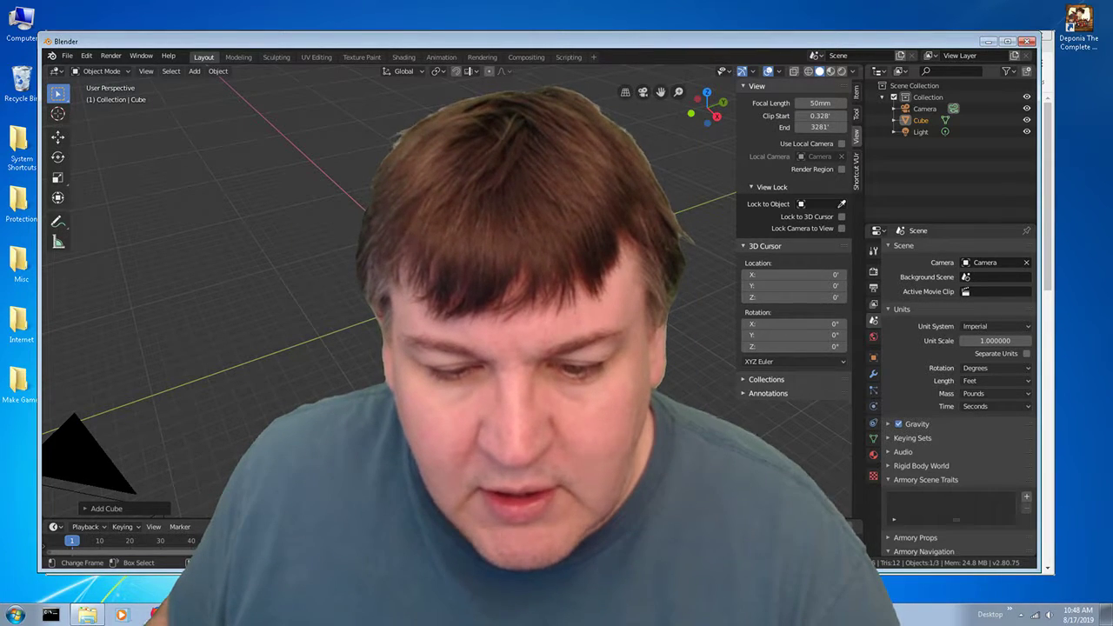
# Switch to the web browser and open the Stack Exchange result on how Blender units and meters correlate in a new tab.
pyautogui.hotkey('alt', 'Tab')
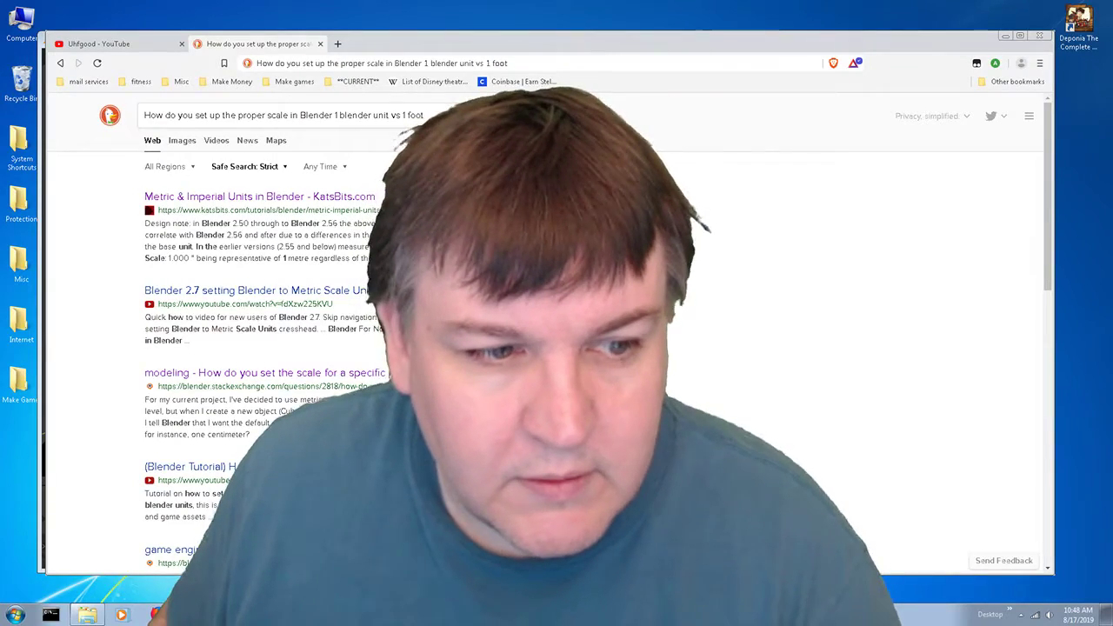
pyautogui.scroll(-2, 556, 330)
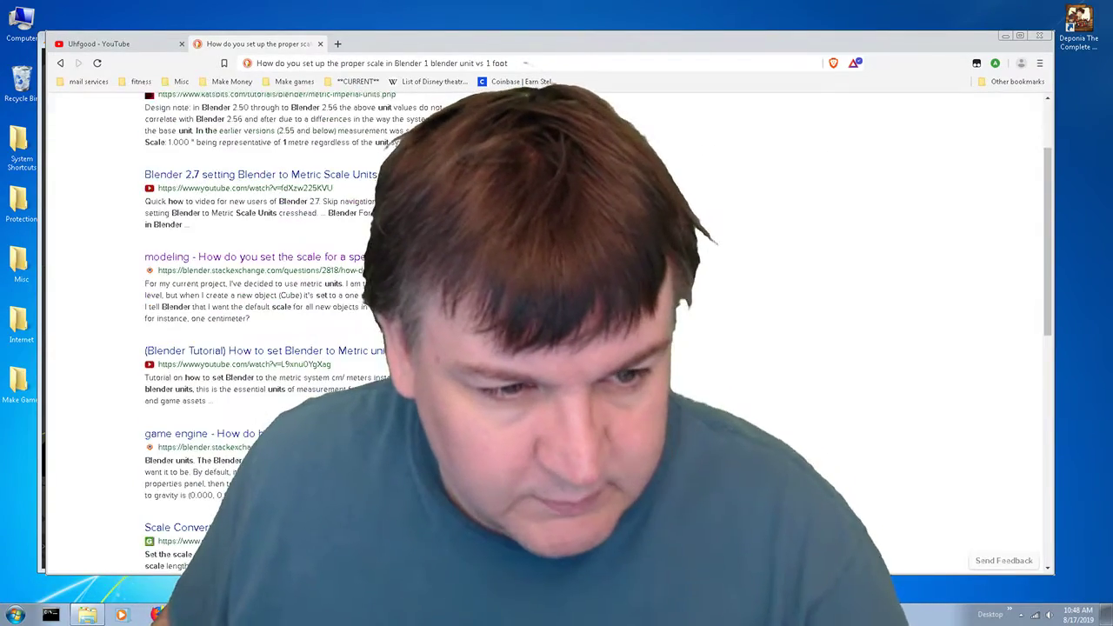
pyautogui.scroll(-2, 556, 331)
pyautogui.scroll(-1, 556, 331)
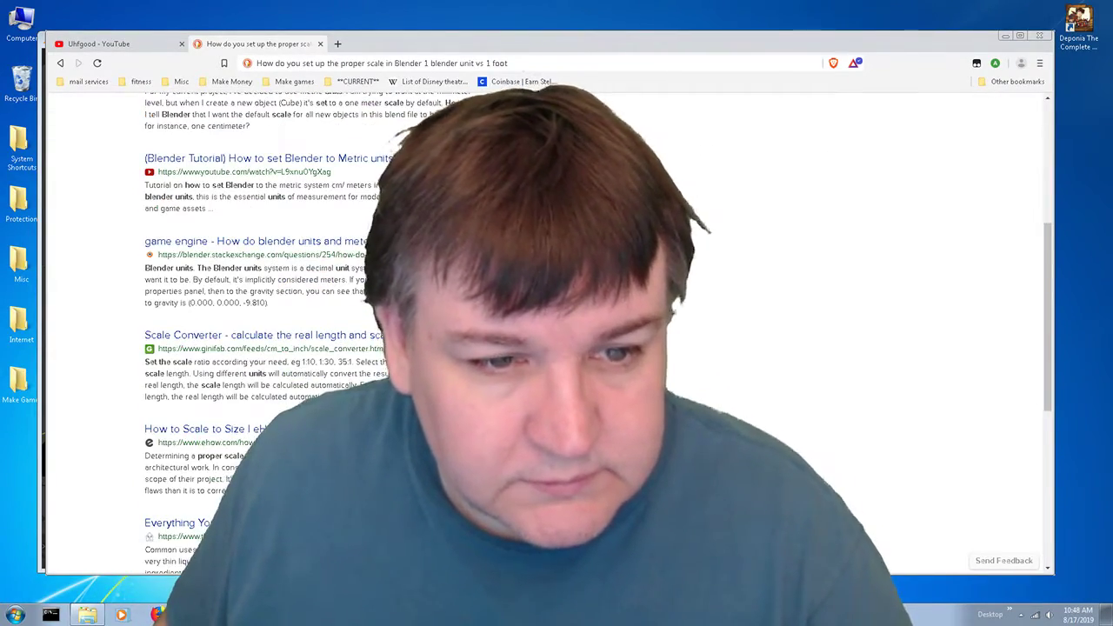
pyautogui.middleClick(383, 242)
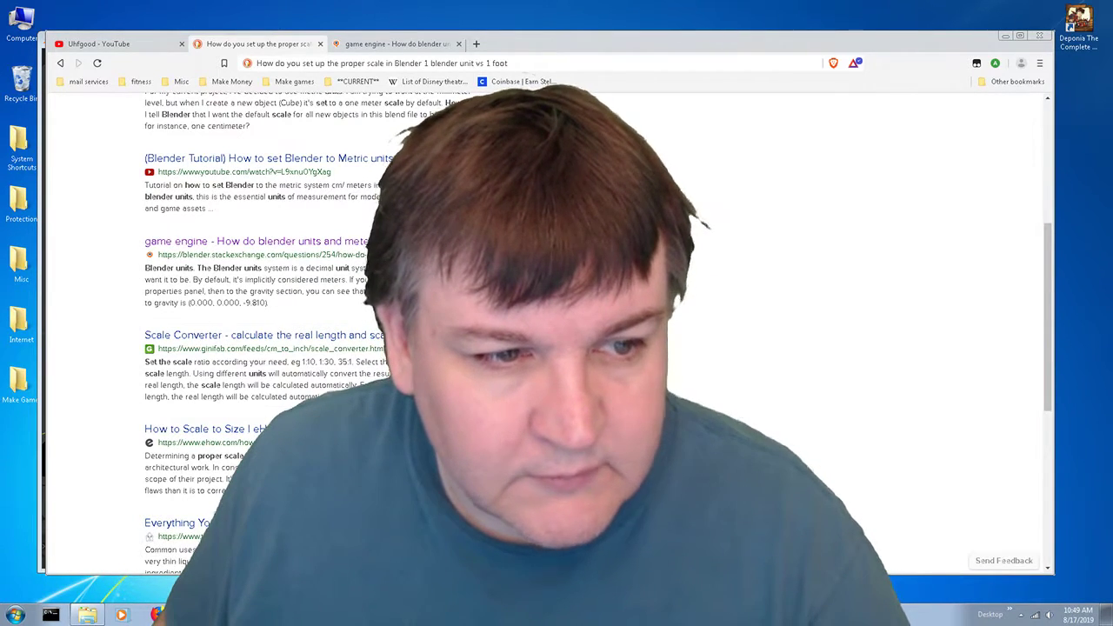
# Look through the remaining search results for other pages about setting the proper scale in Blender.
pyautogui.scroll(-1, 557, 330)
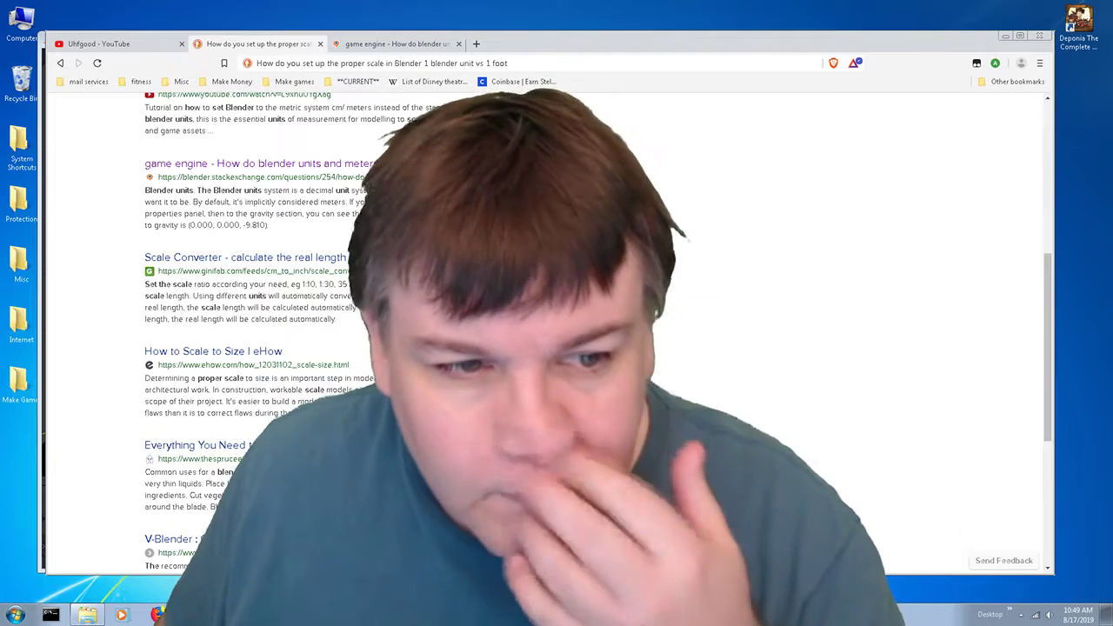
pyautogui.scroll(-1, 557, 330)
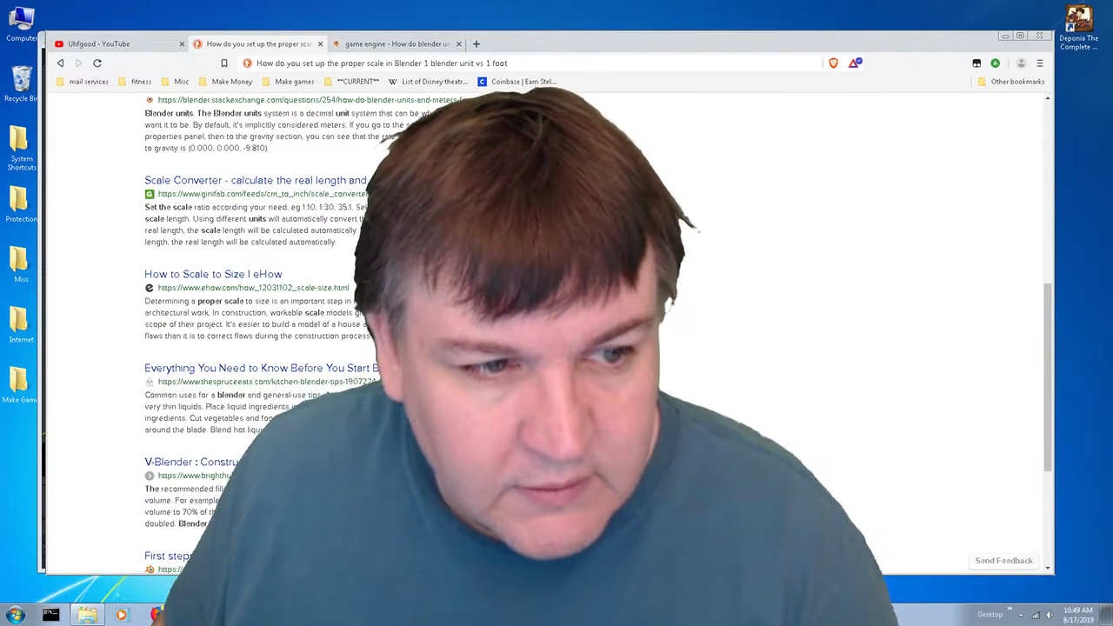
pyautogui.scroll(-1, 556, 331)
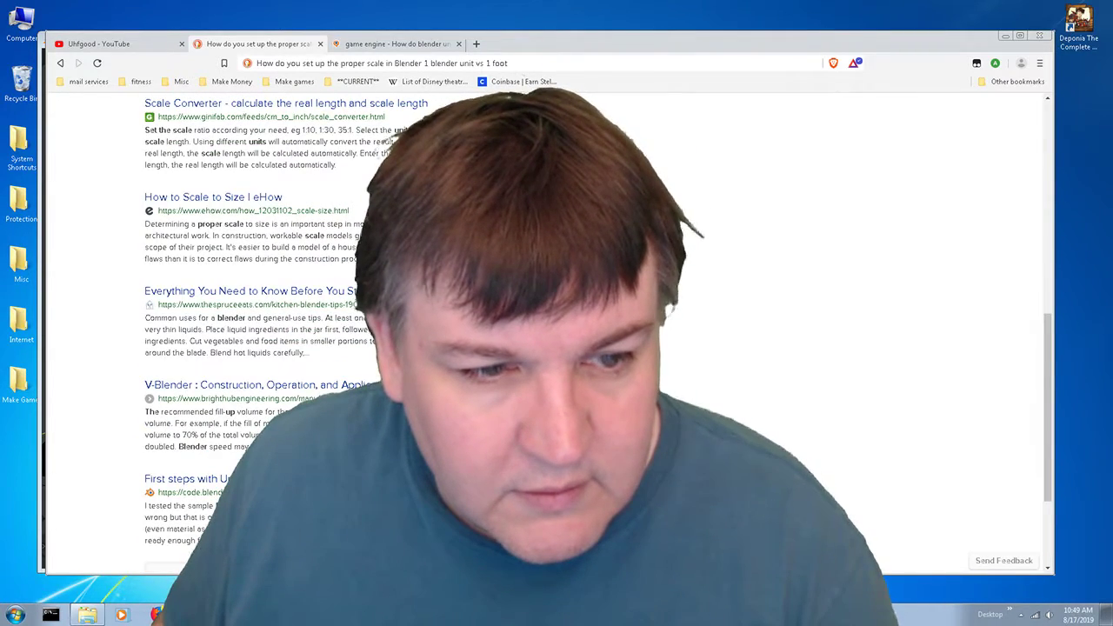
pyautogui.scroll(-1, 557, 331)
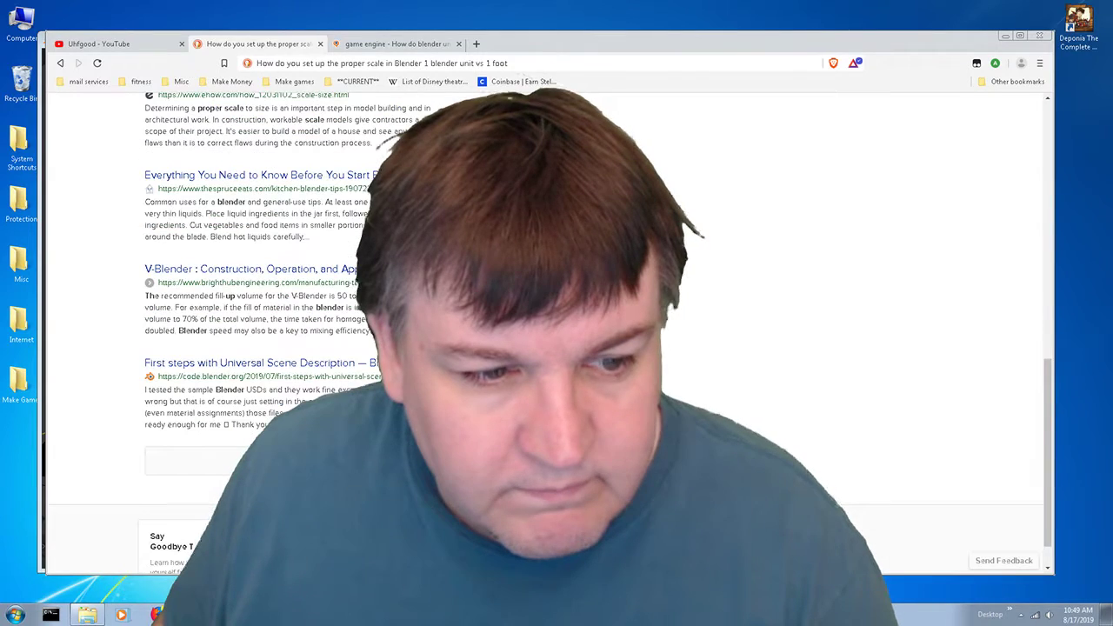
pyautogui.scroll(5, 557, 331)
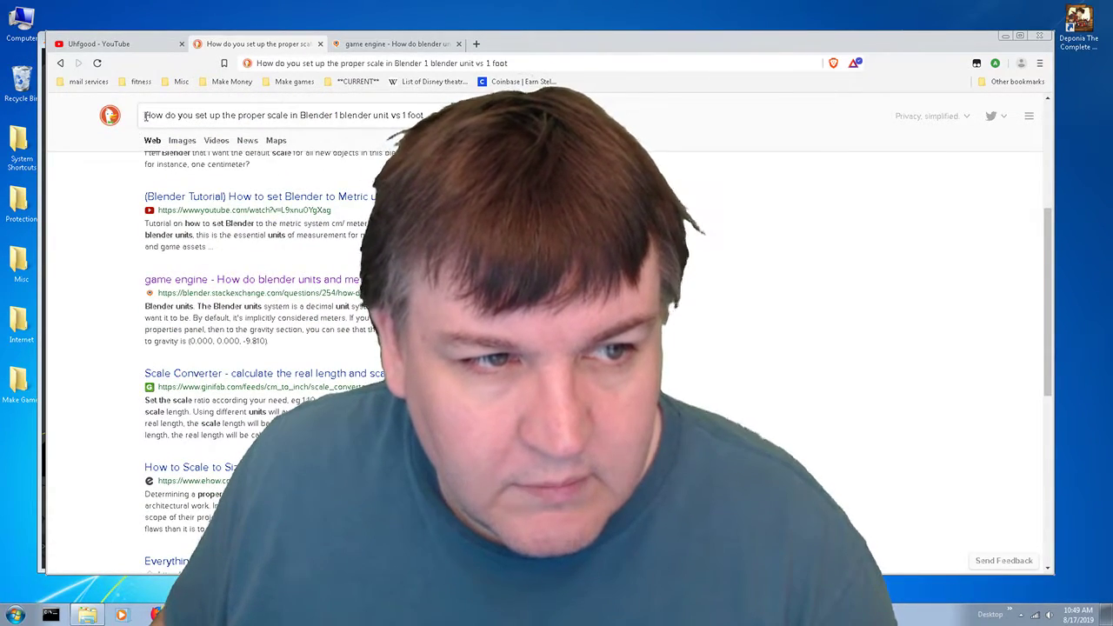
# Search the web for "scale blender 2.8 imperial units" and open the KatsBits Units of Measurement result in a new tab.
pyautogui.tripleClick(145, 116)
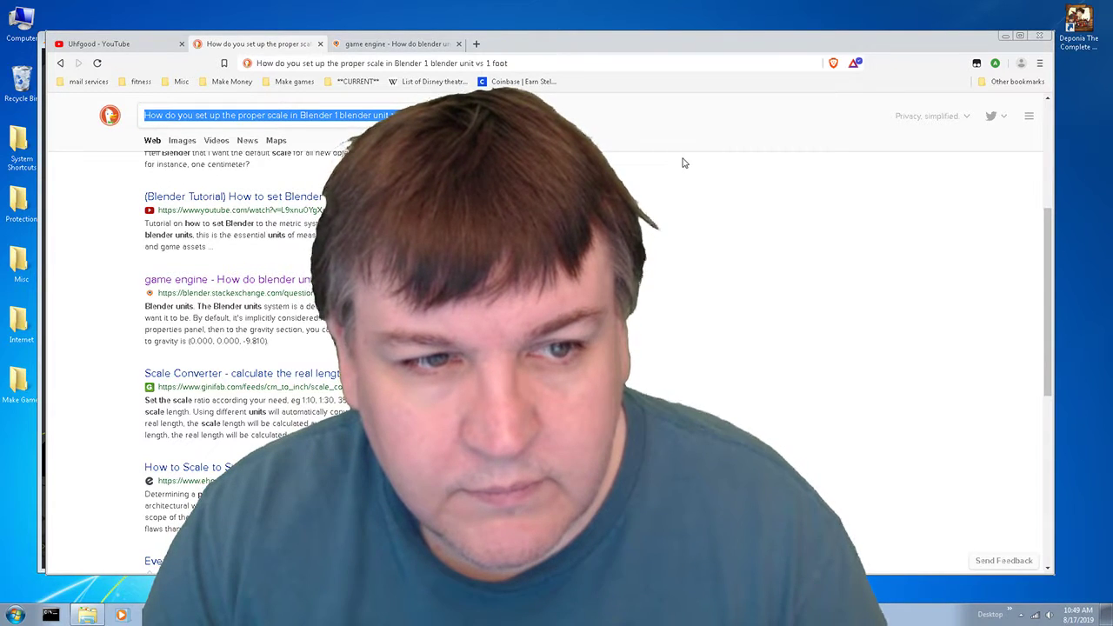
pyautogui.write('scale')
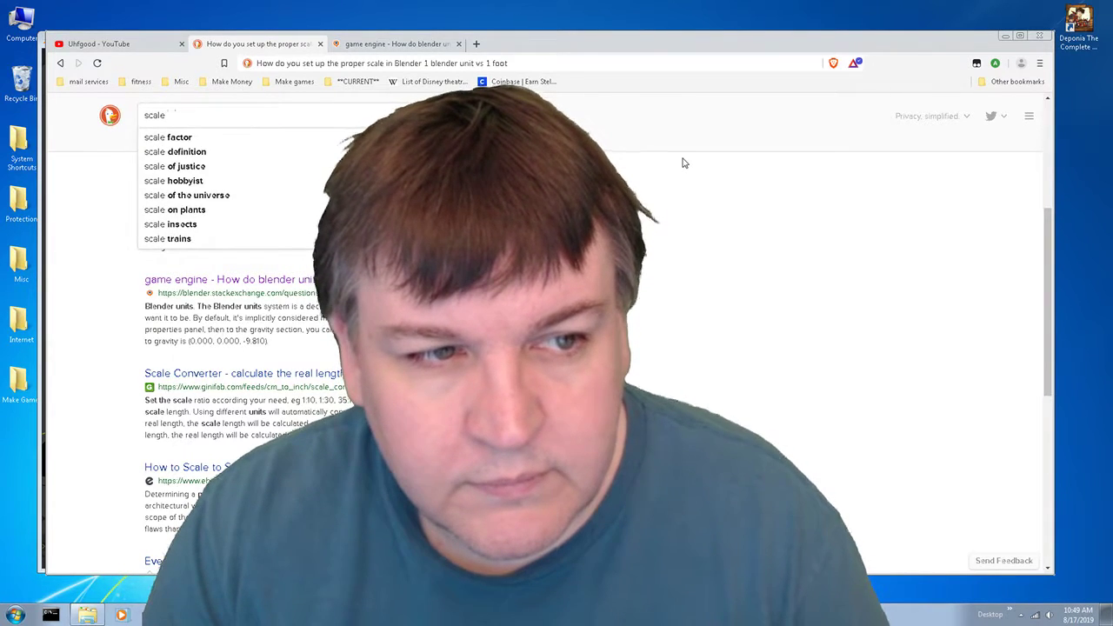
pyautogui.write(' blender 2.8')
pyautogui.press('Return')
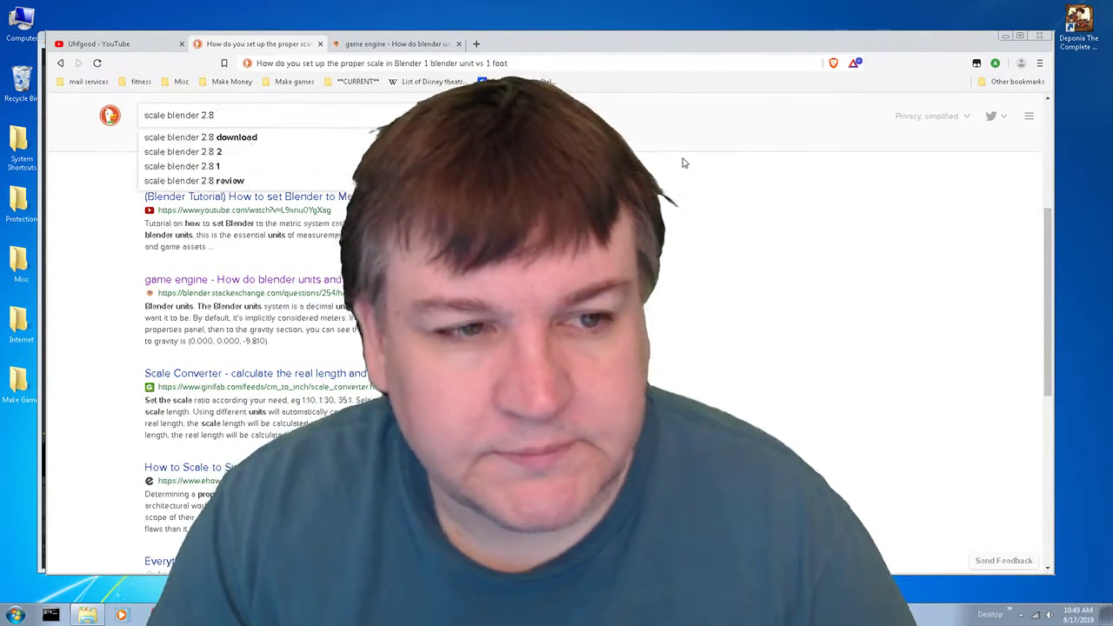
pyautogui.write('imperial')
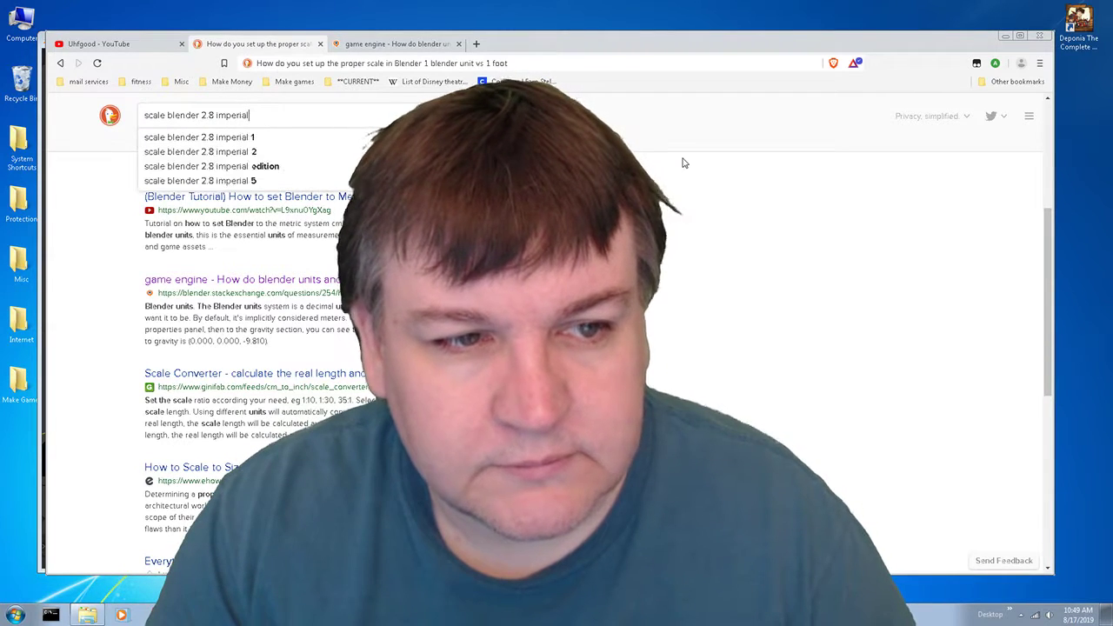
pyautogui.write(' uni')
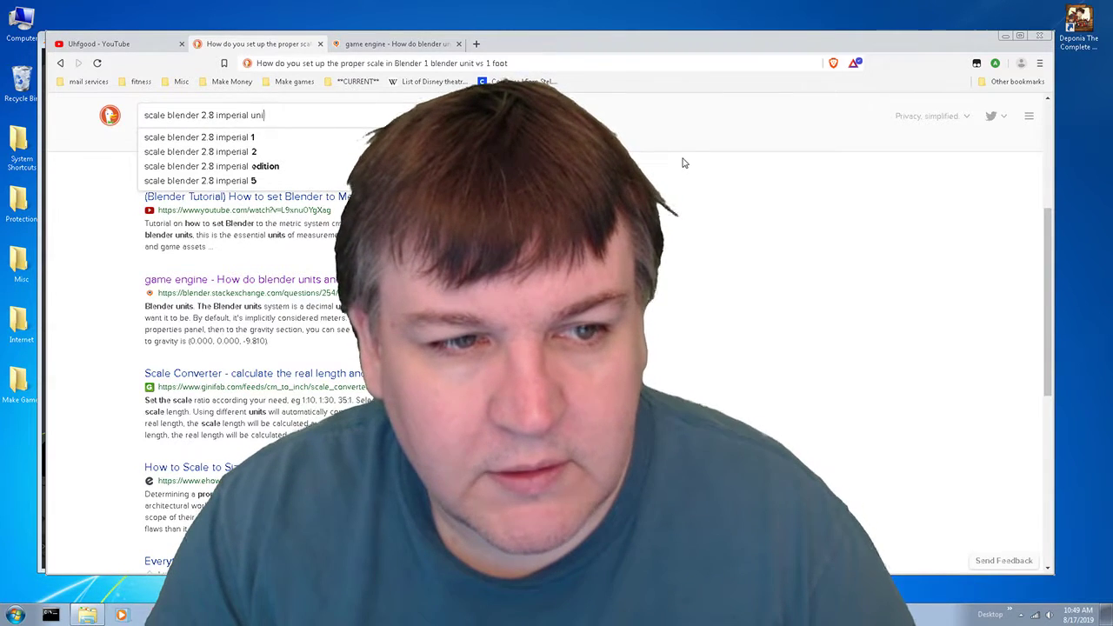
pyautogui.write('ts')
pyautogui.press('Return')
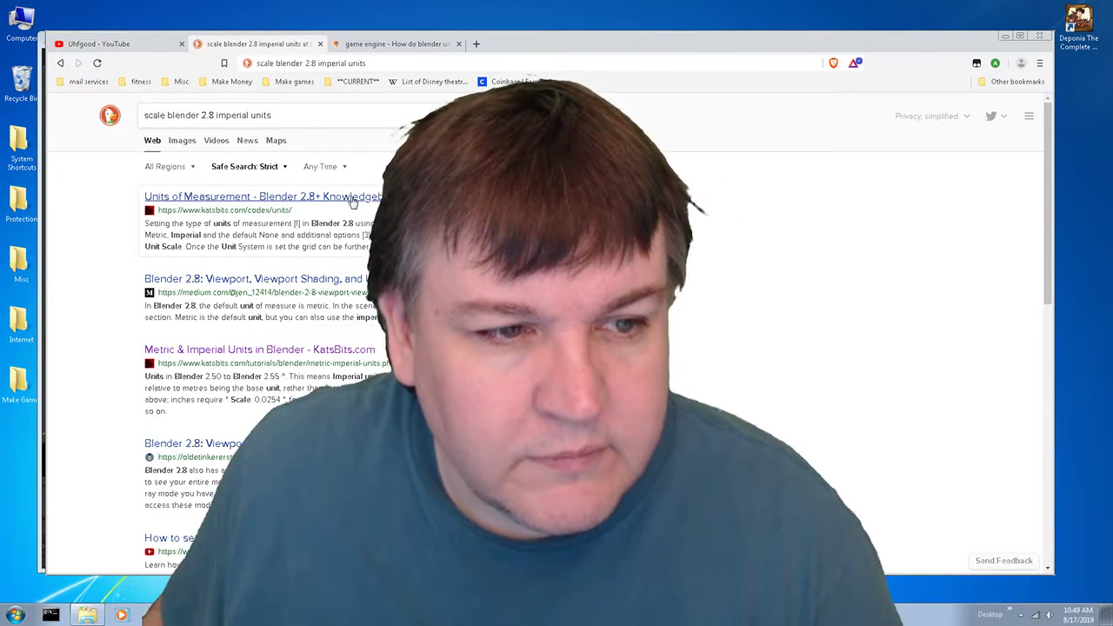
pyautogui.click(383, 205)
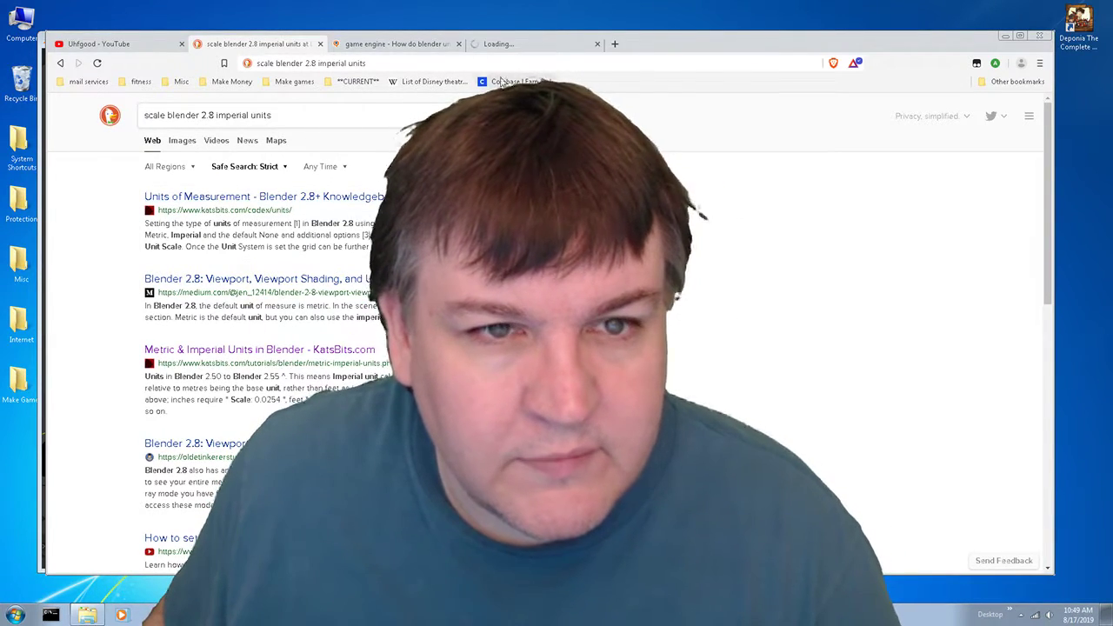
# Skim the Stack Exchange question on how Blender units correlate with real measurements, and close its tab.
pyautogui.click(410, 44)
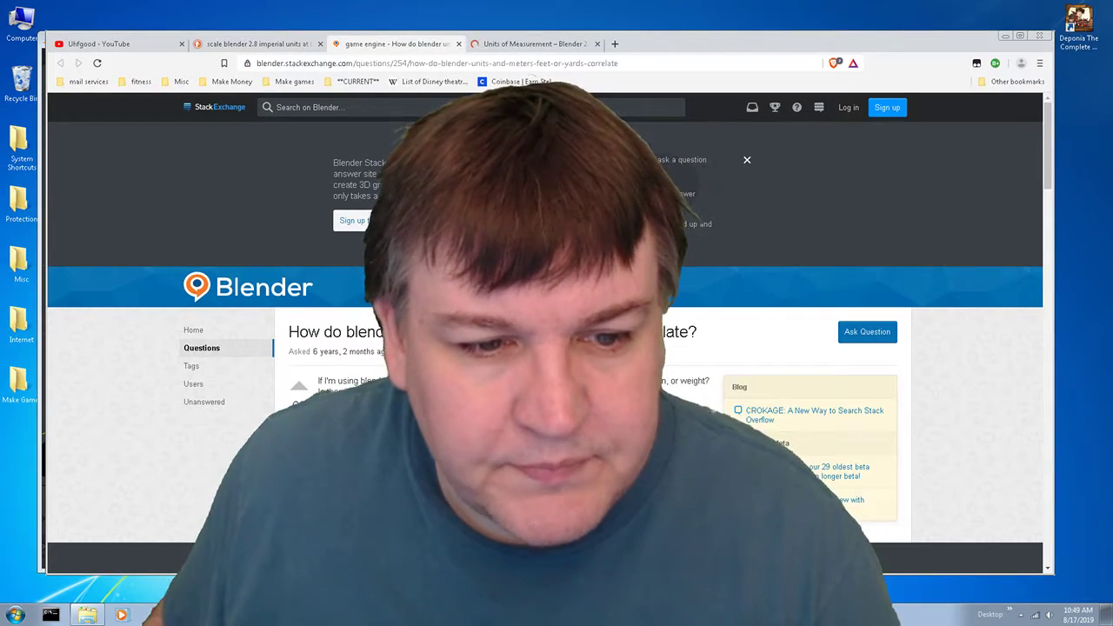
pyautogui.scroll(-2, 545, 348)
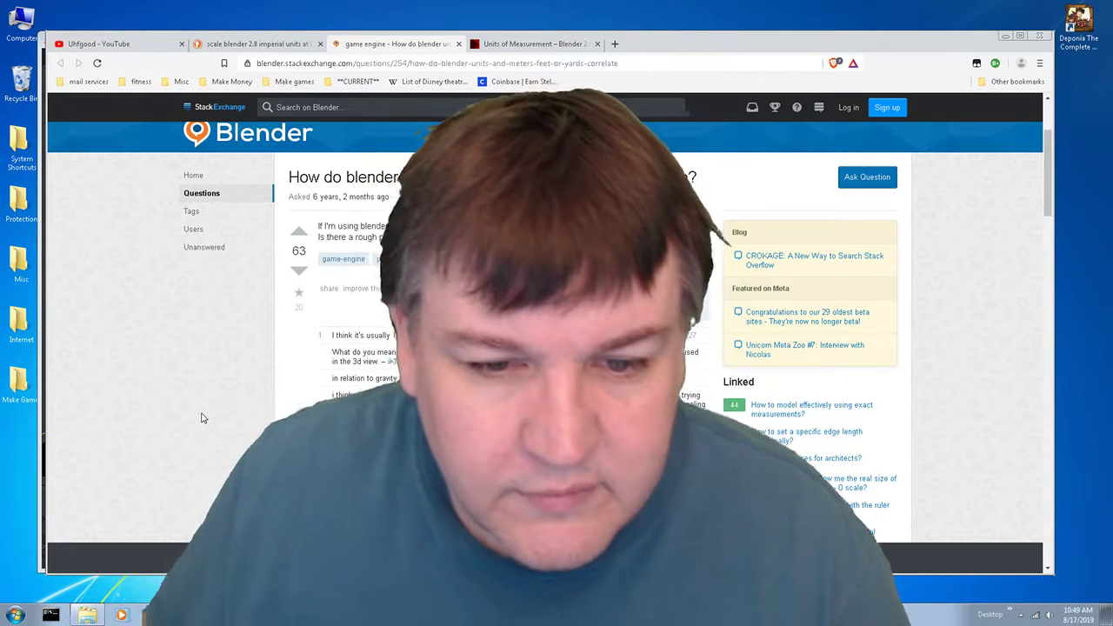
pyautogui.click(458, 44)
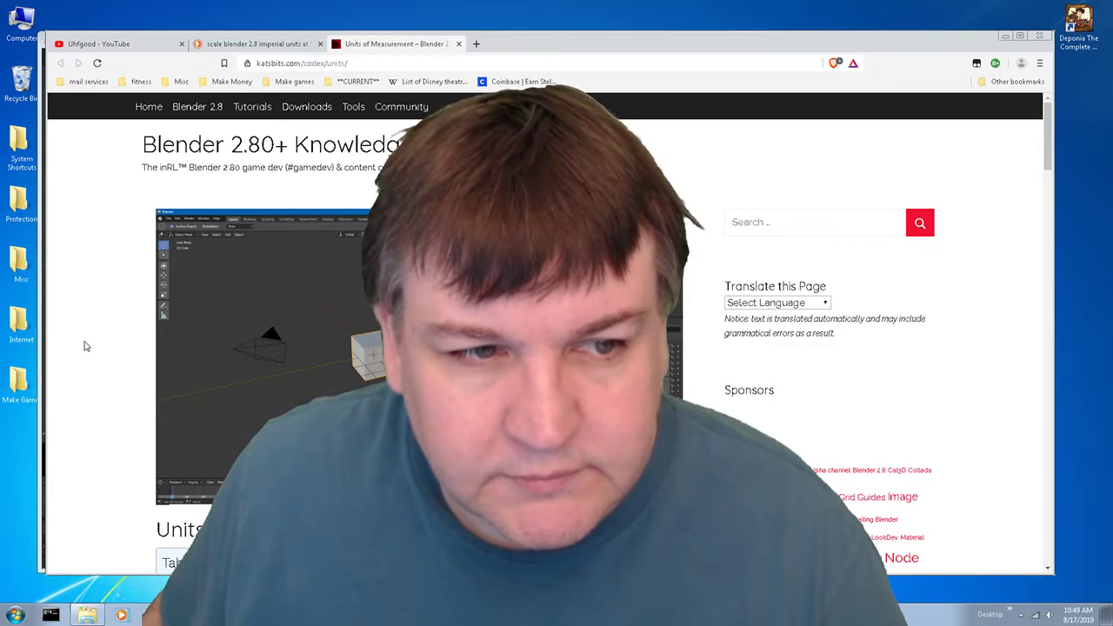
# Read the KatsBits Units of Measurement article, covering the Unit System options and the Unit Scale section.
pyautogui.scroll(-6, 86, 345)
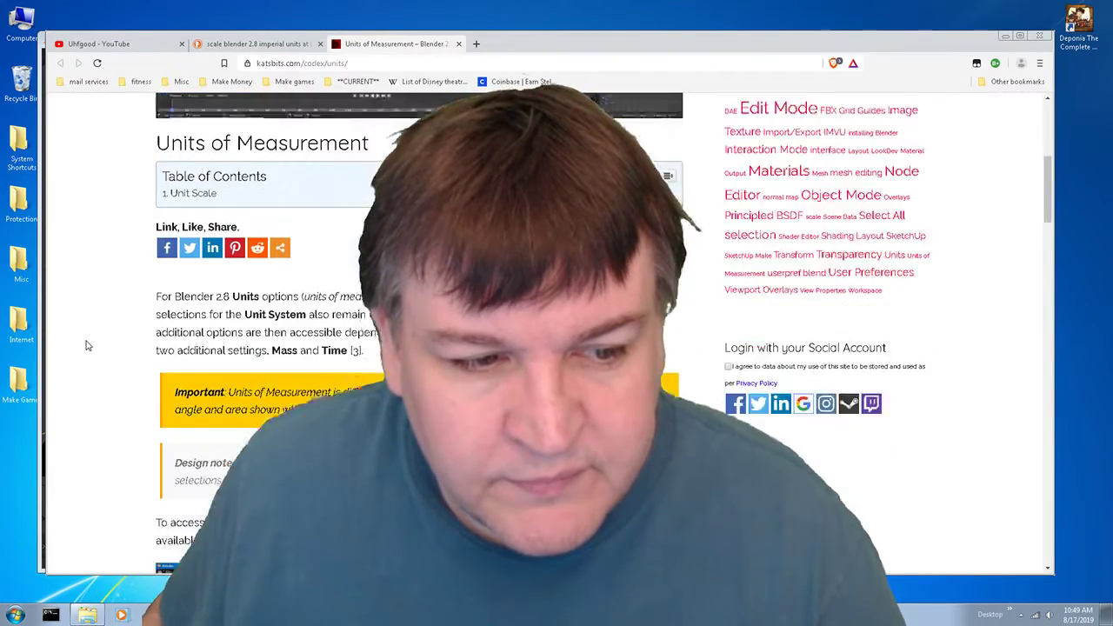
pyautogui.scroll(-1, 86, 346)
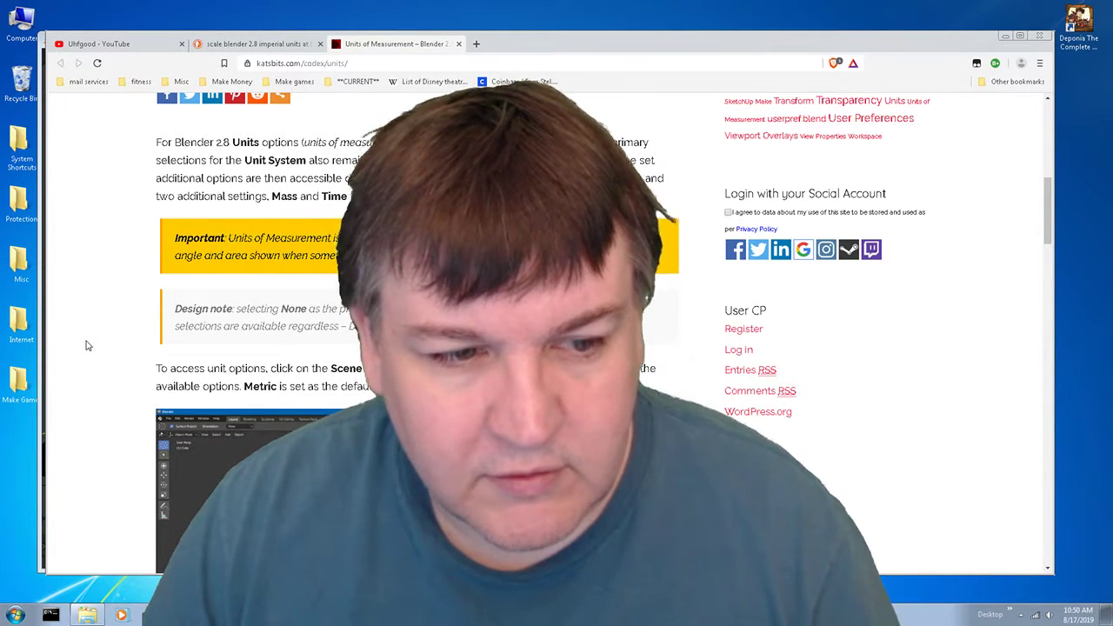
pyautogui.scroll(-1, 86, 343)
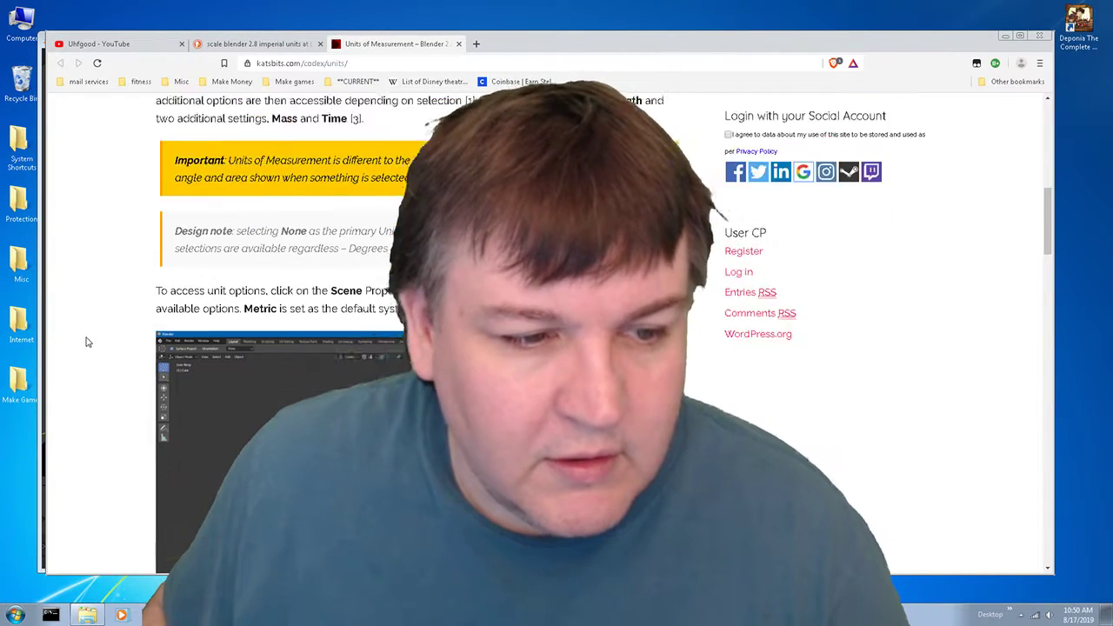
pyautogui.scroll(-1, 86, 342)
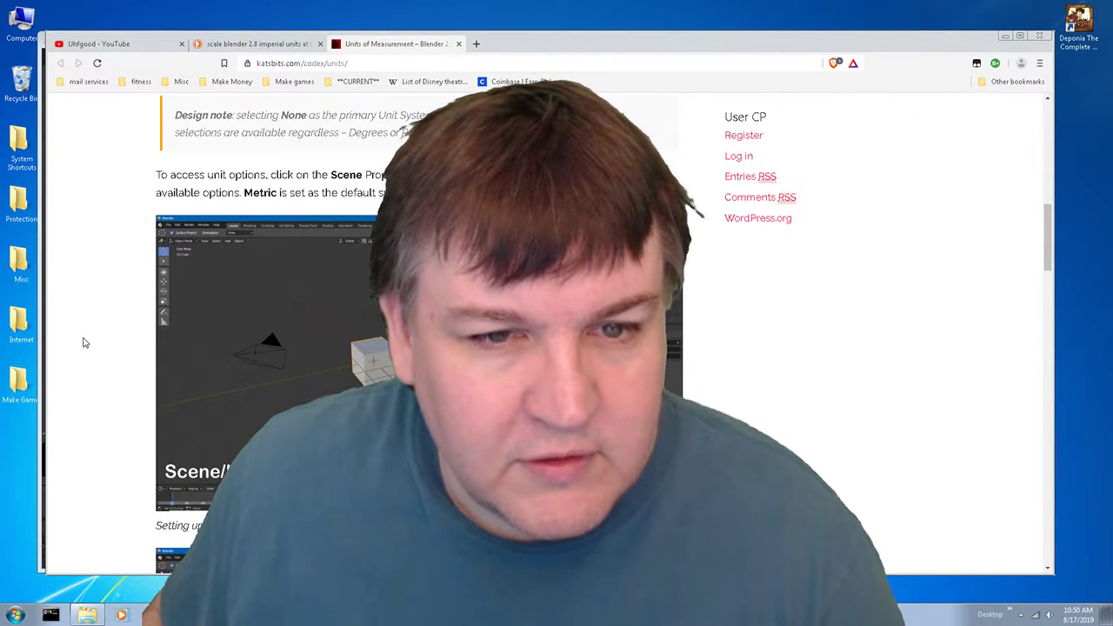
pyautogui.scroll(-3, 86, 343)
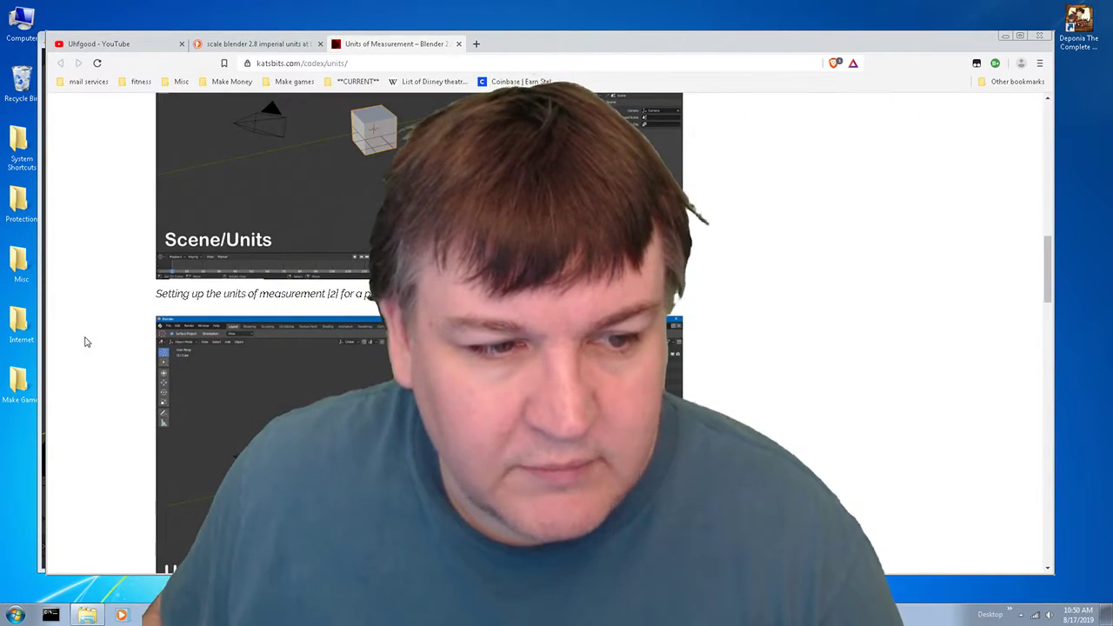
pyautogui.scroll(-7, 86, 342)
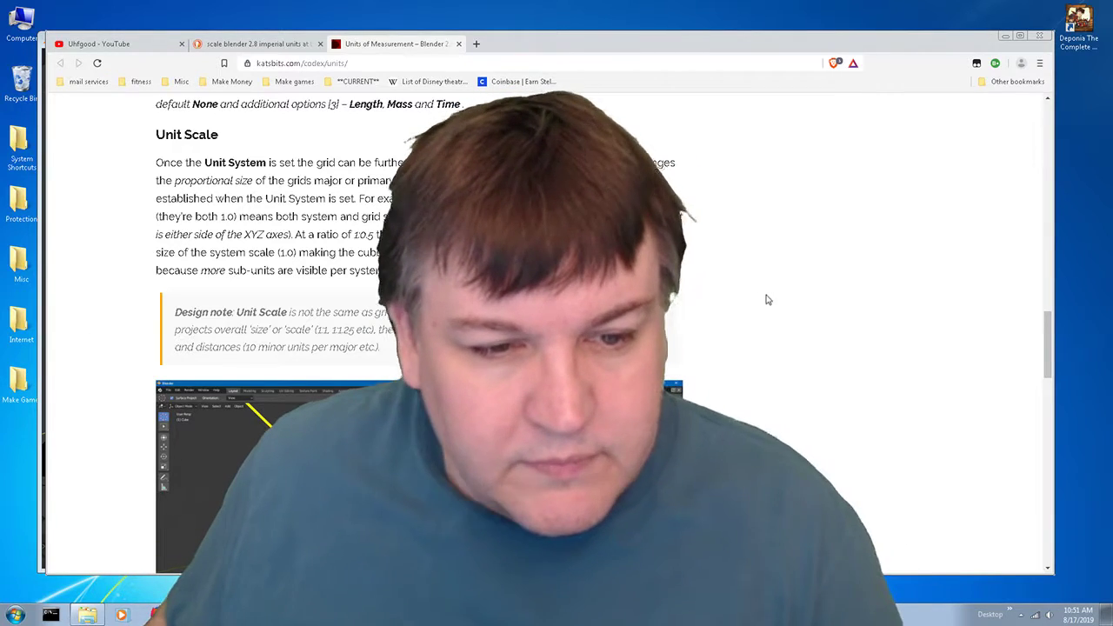
pyautogui.scroll(-2, 740, 374)
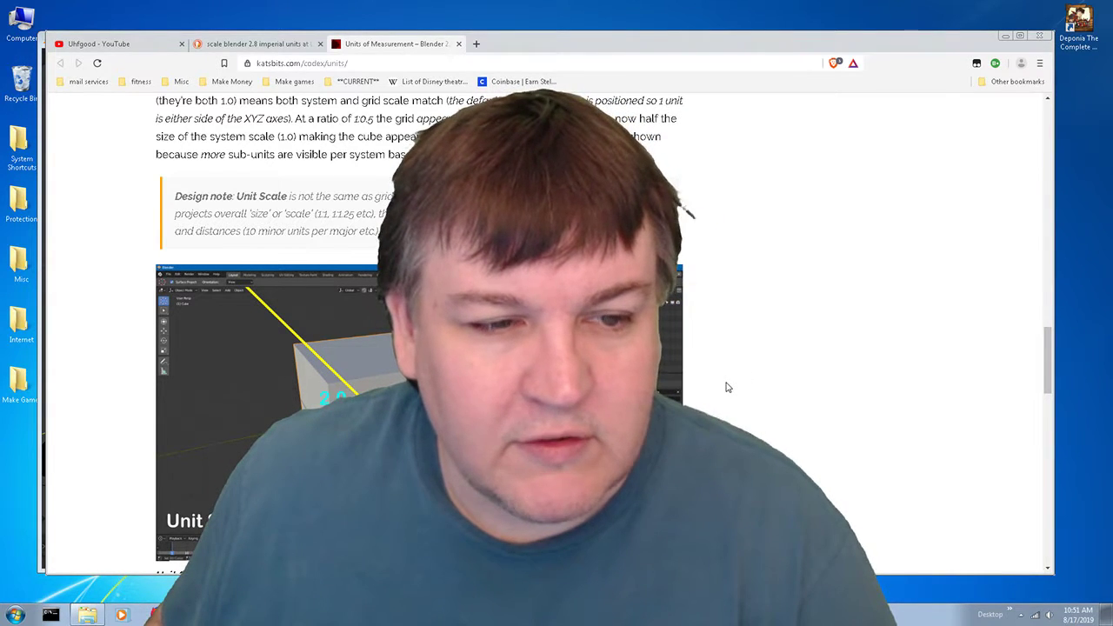
pyautogui.scroll(-2, 728, 387)
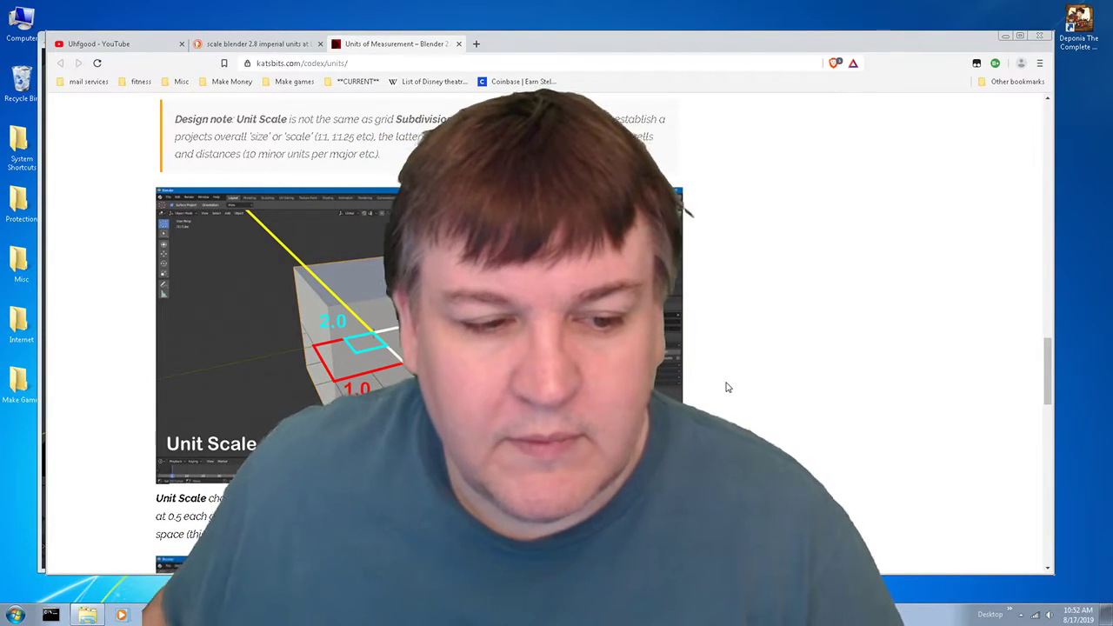
pyautogui.scroll(-3, 729, 387)
pyautogui.scroll(-4, 728, 387)
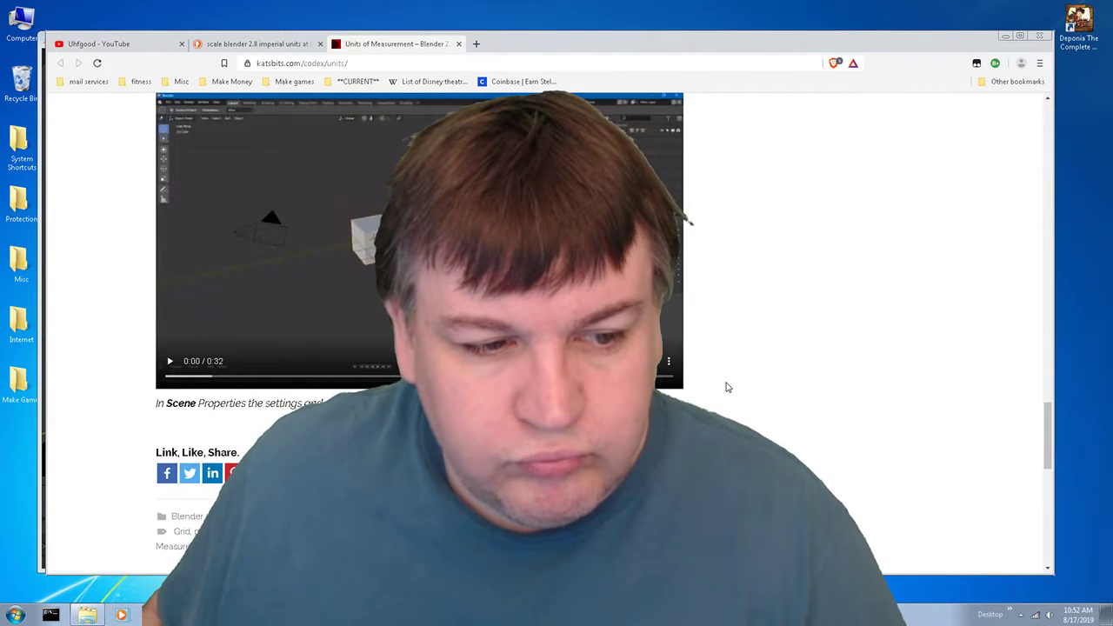
pyautogui.scroll(-2, 728, 387)
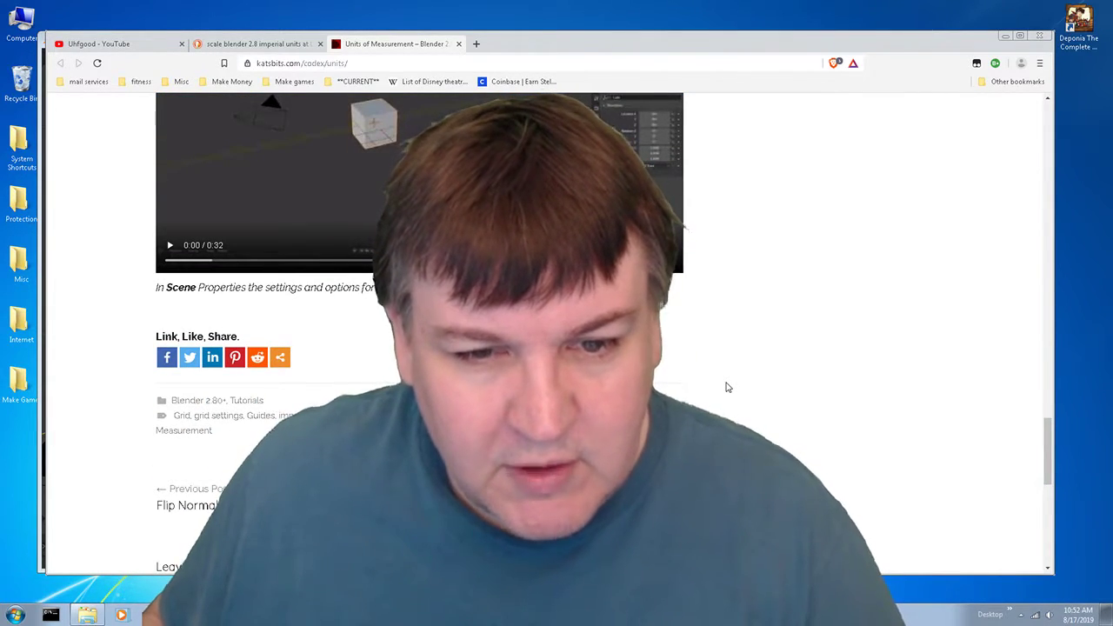
pyautogui.scroll(-2, 728, 387)
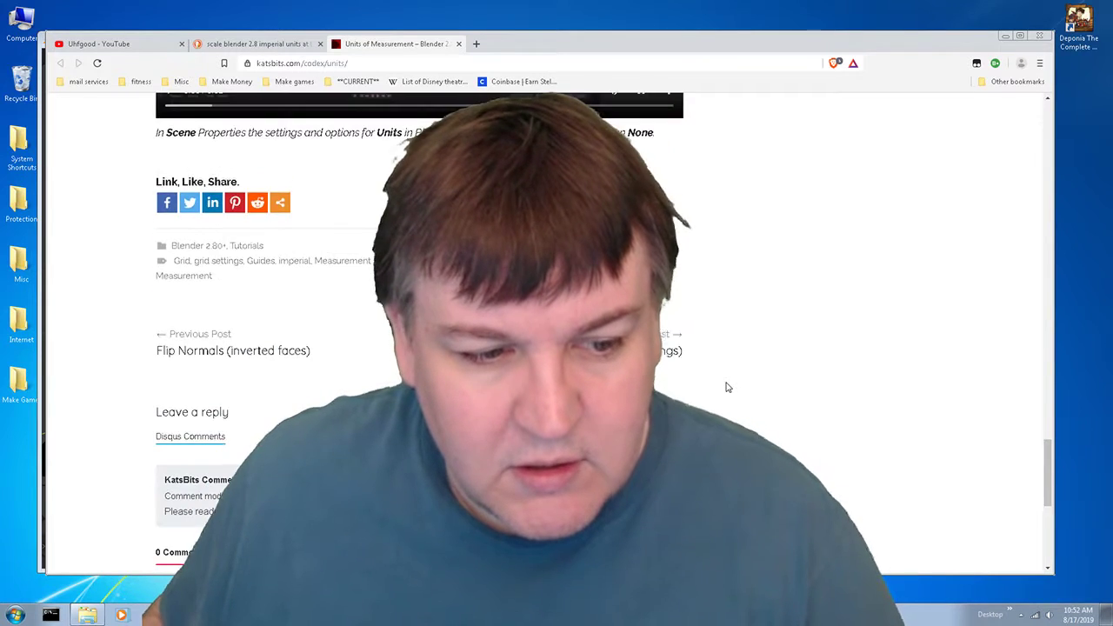
pyautogui.scroll(-2, 728, 387)
pyautogui.scroll(7, 728, 387)
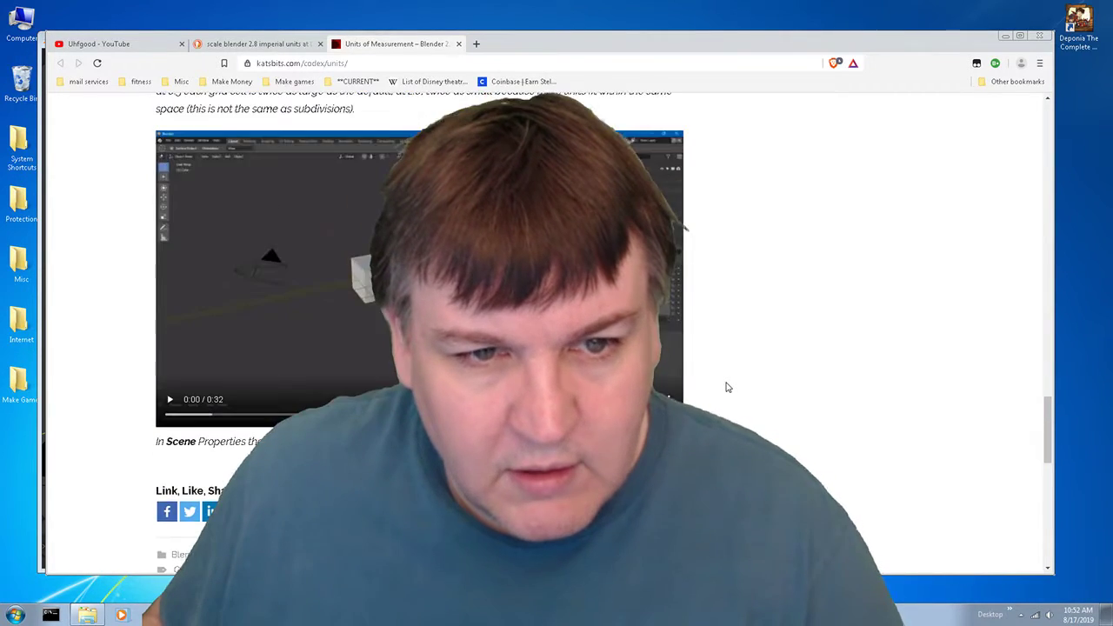
pyautogui.scroll(4, 729, 387)
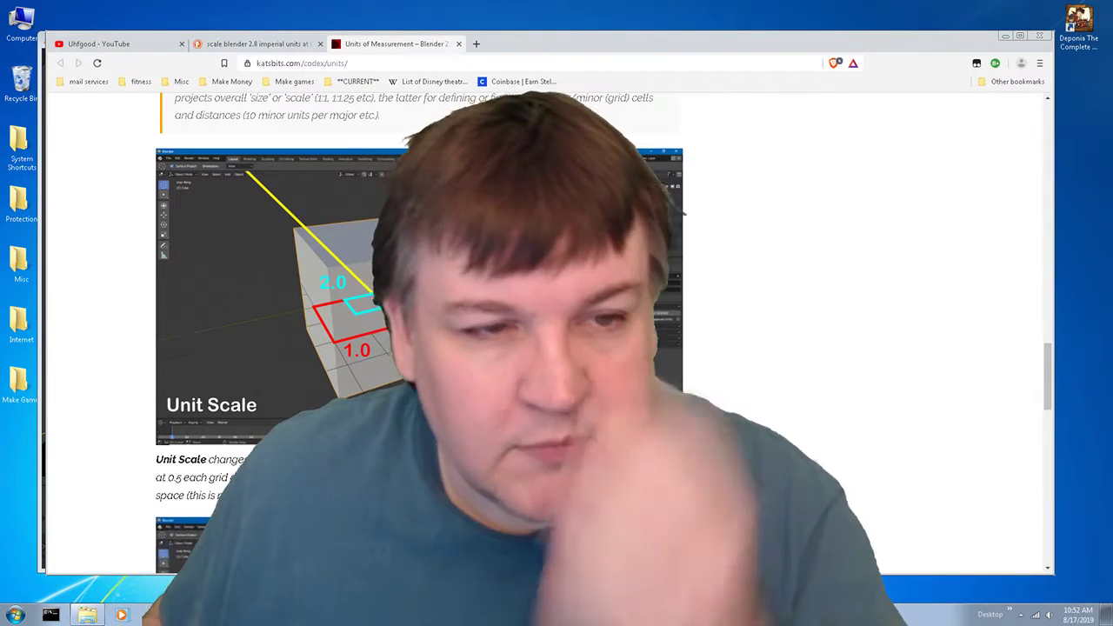
# Return to the search results and open the Medium tutorial on Blender 2.8 viewport, viewport shading and units in a new tab.
pyautogui.click(261, 45)
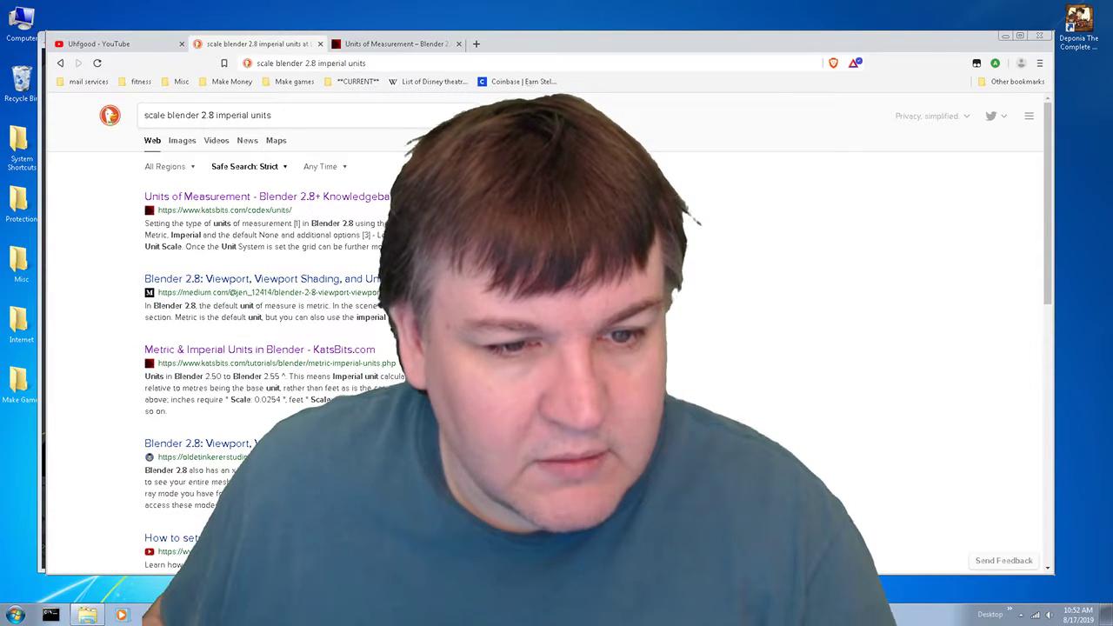
pyautogui.rightClick(327, 281)
pyautogui.click(355, 291)
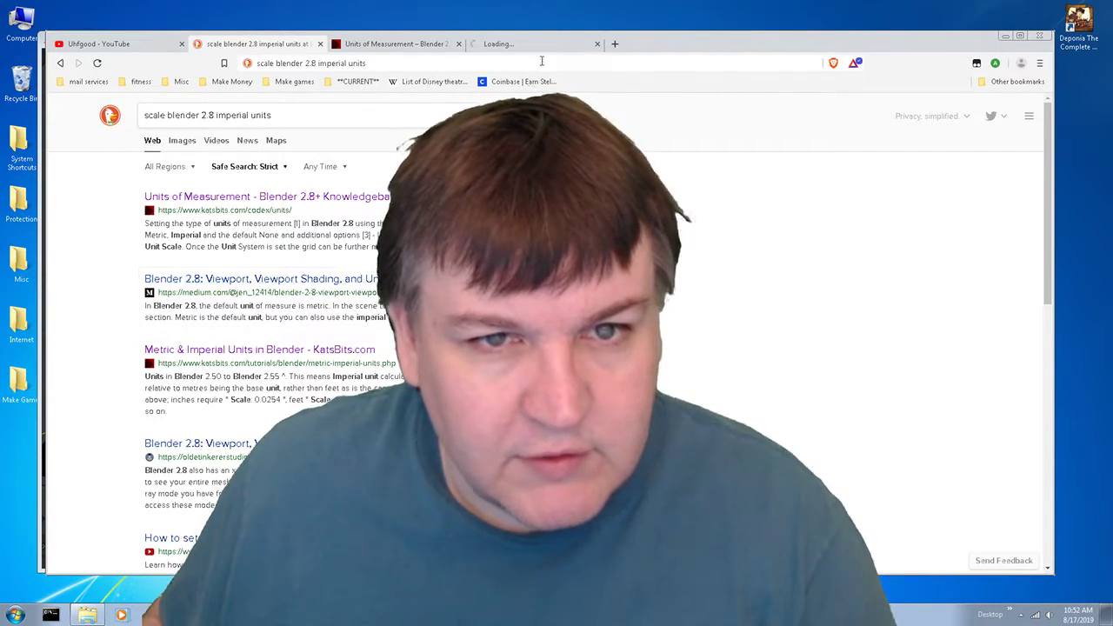
pyautogui.click(507, 48)
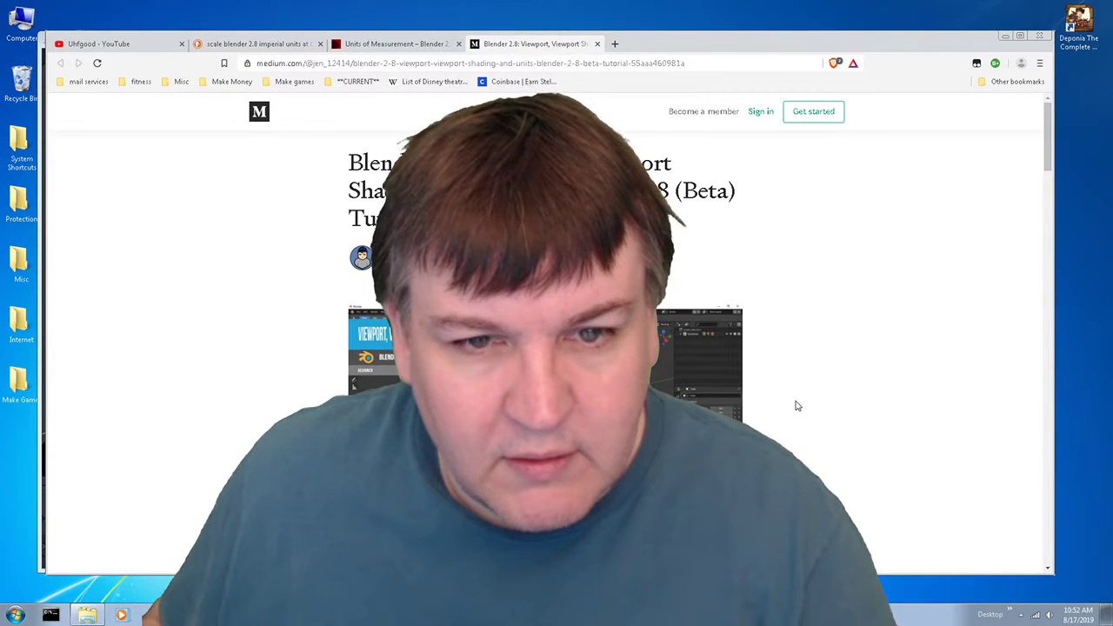
# Skim the Medium tutorial down to its Units section and read about imperial units and the length setting.
pyautogui.scroll(-3, 799, 406)
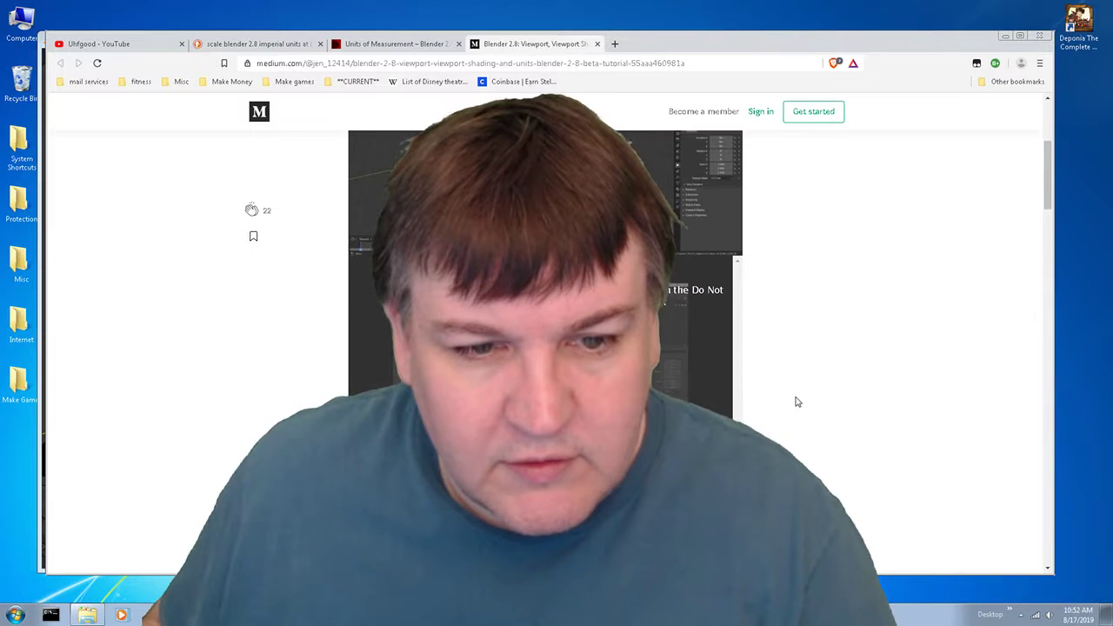
pyautogui.scroll(-5, 799, 402)
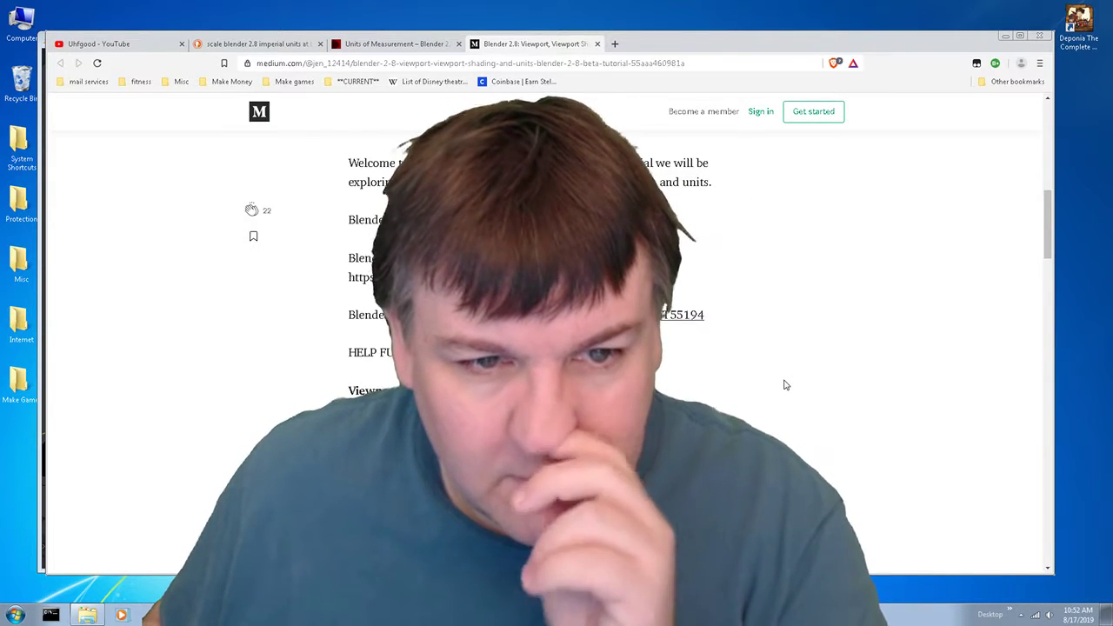
pyautogui.scroll(-5, 786, 386)
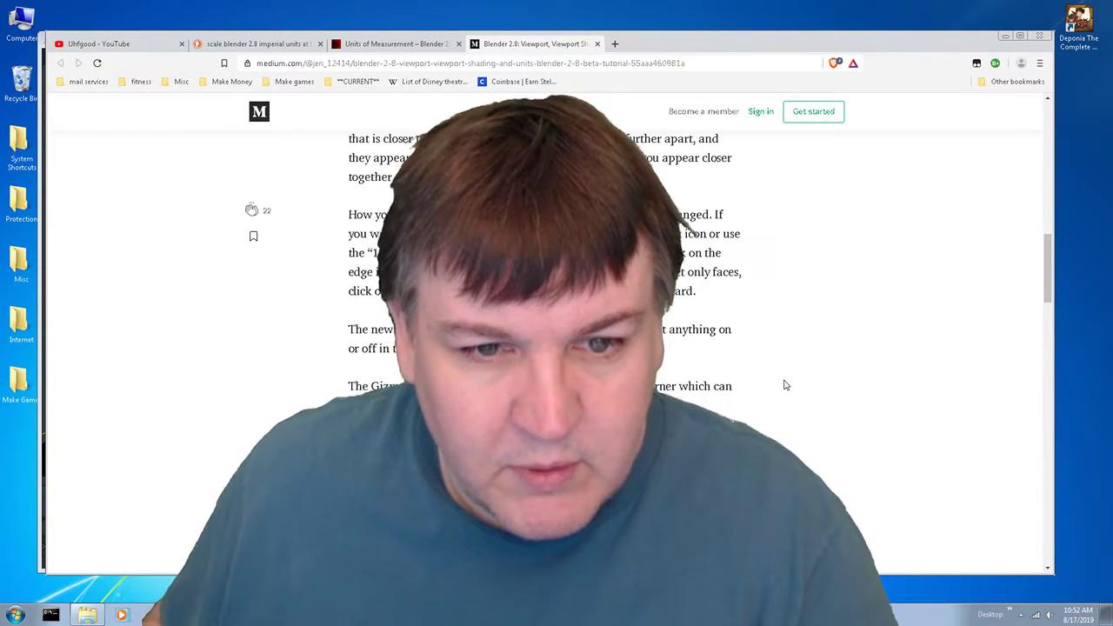
pyautogui.scroll(-6, 785, 385)
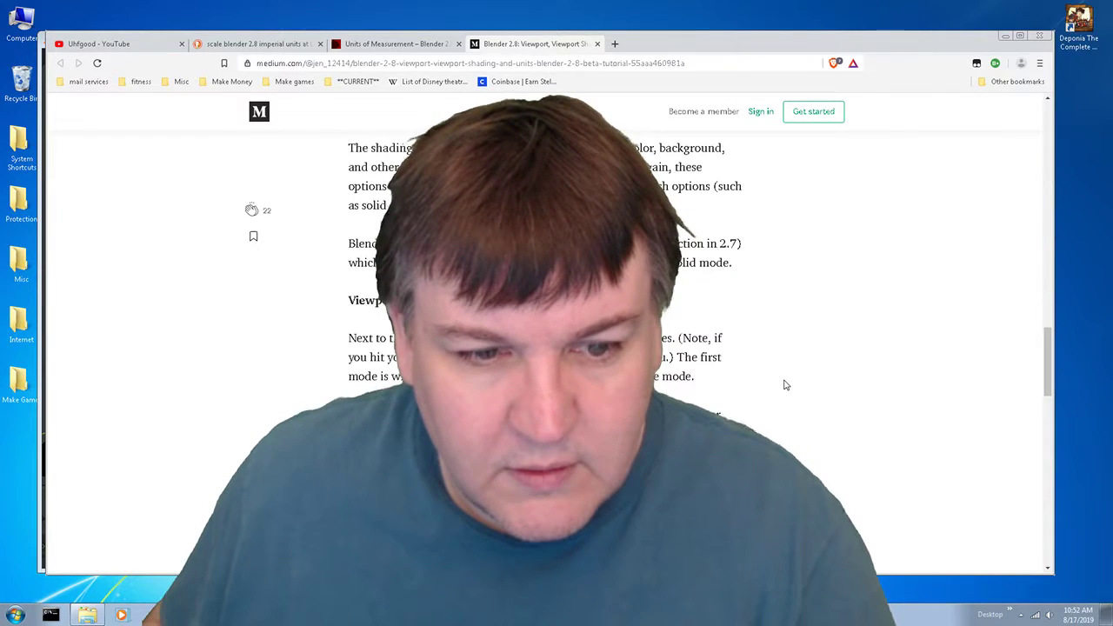
pyautogui.scroll(-6, 785, 385)
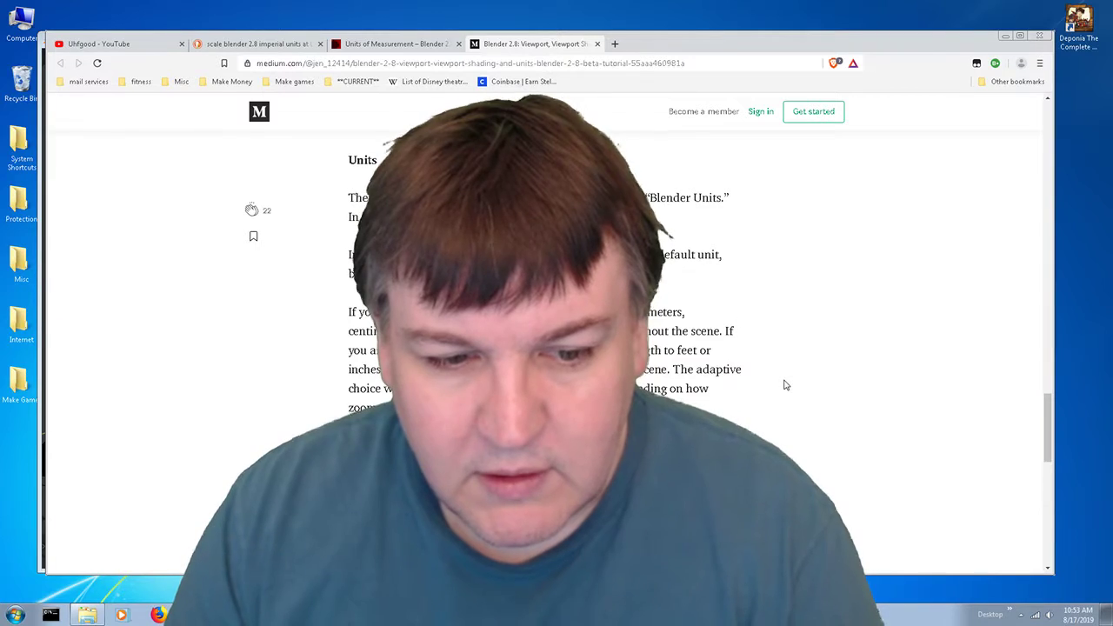
pyautogui.scroll(-2, 785, 384)
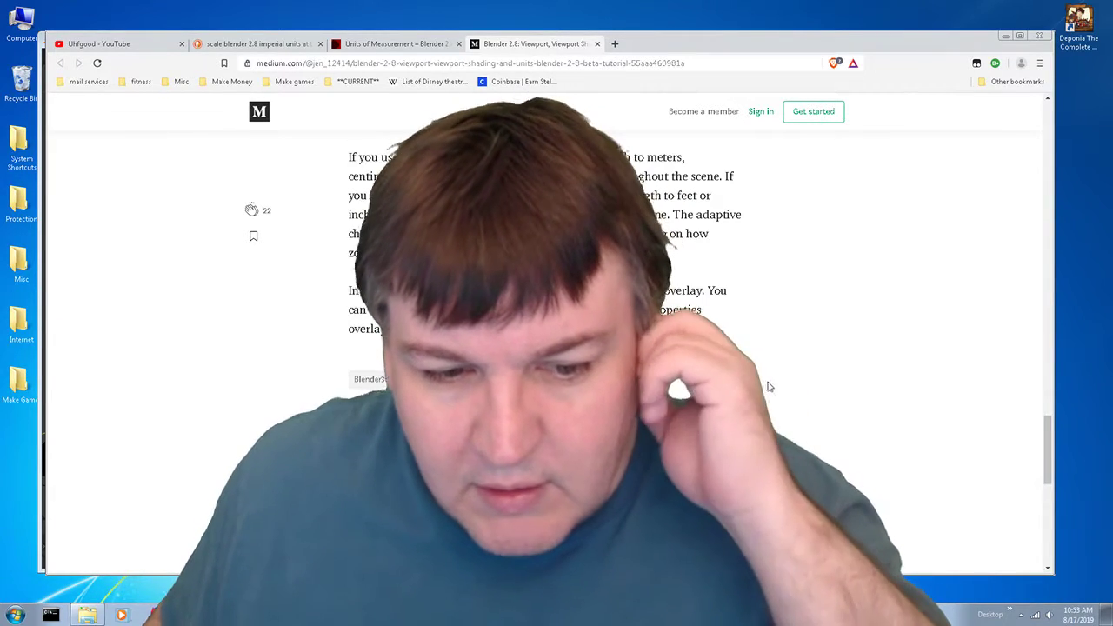
pyautogui.scroll(3, 802, 379)
pyautogui.scroll(-2, 800, 378)
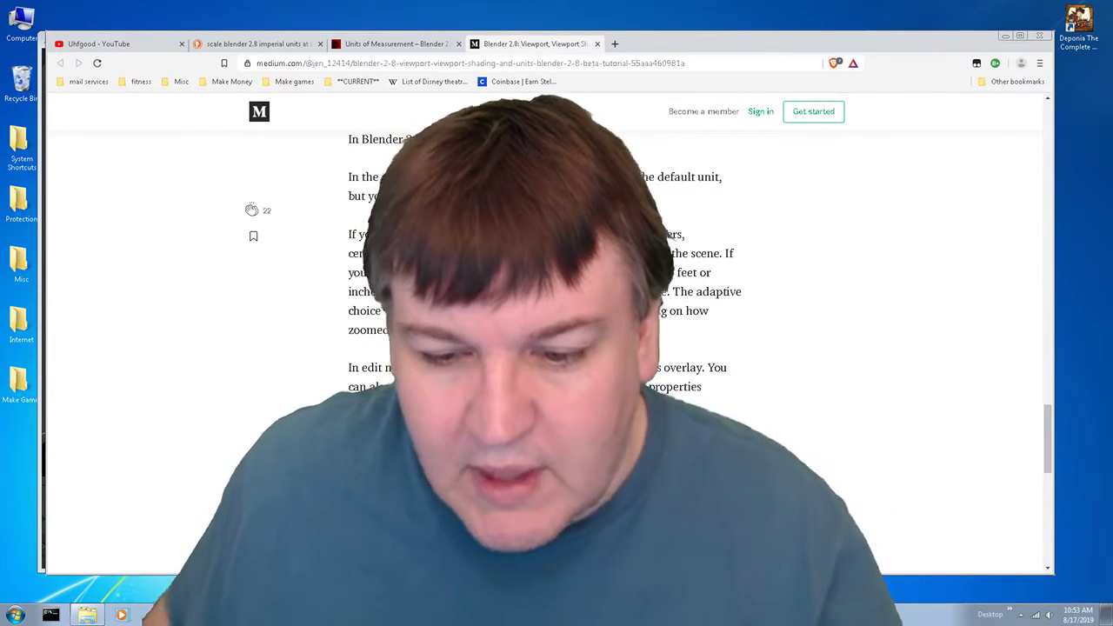
# Switch to Blender and turn on Separate Units in the scene's unit settings.
pyautogui.hotkey('alt', 'Tab')
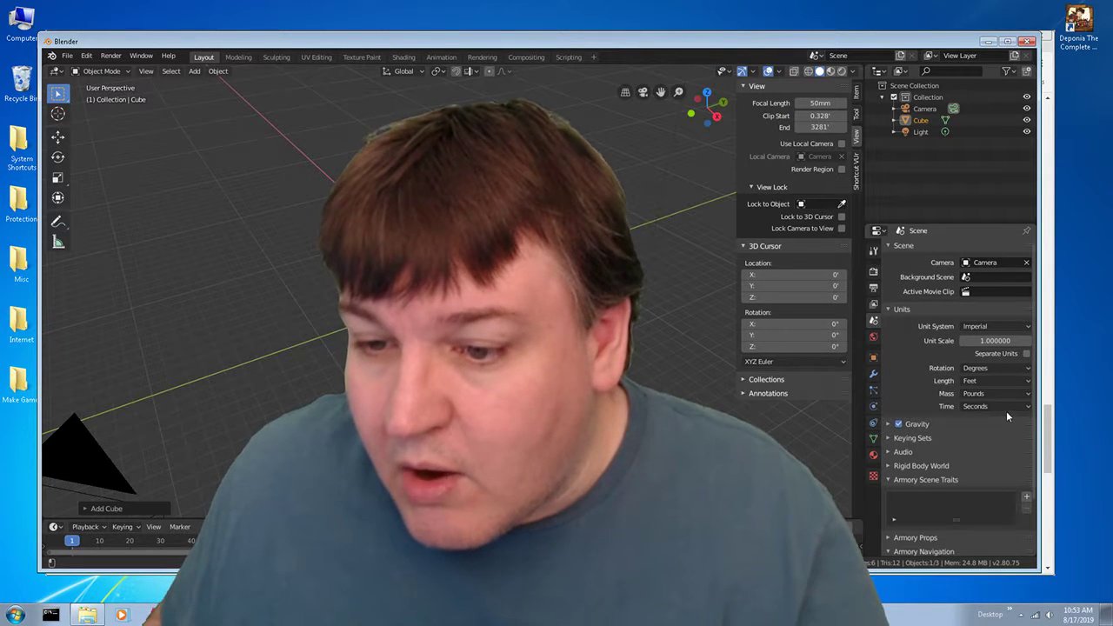
pyautogui.click(1008, 381)
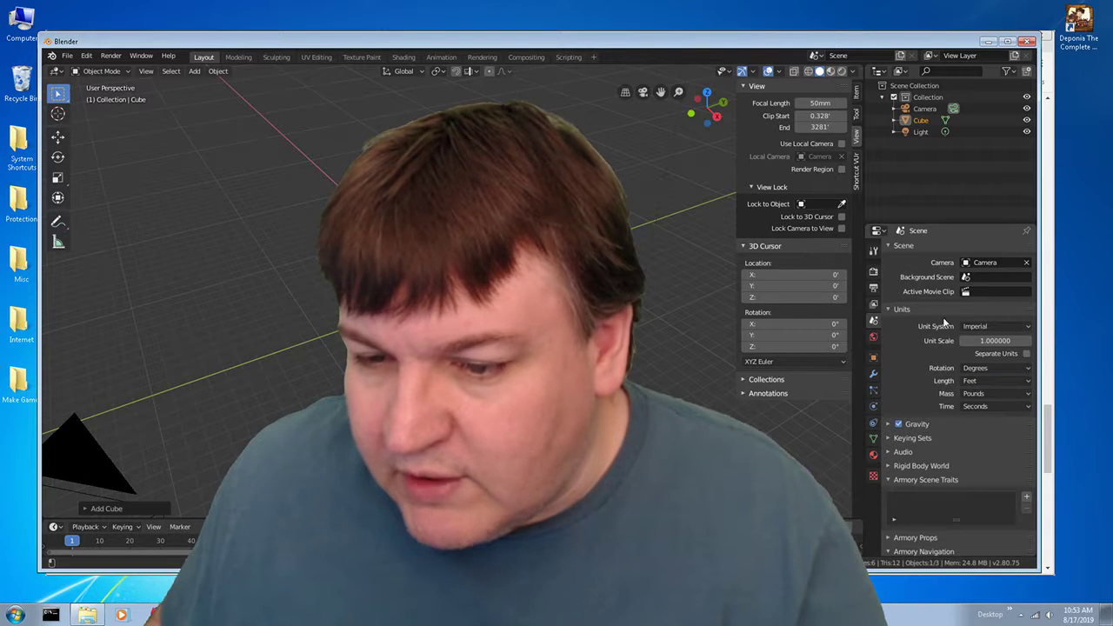
pyautogui.click(908, 355)
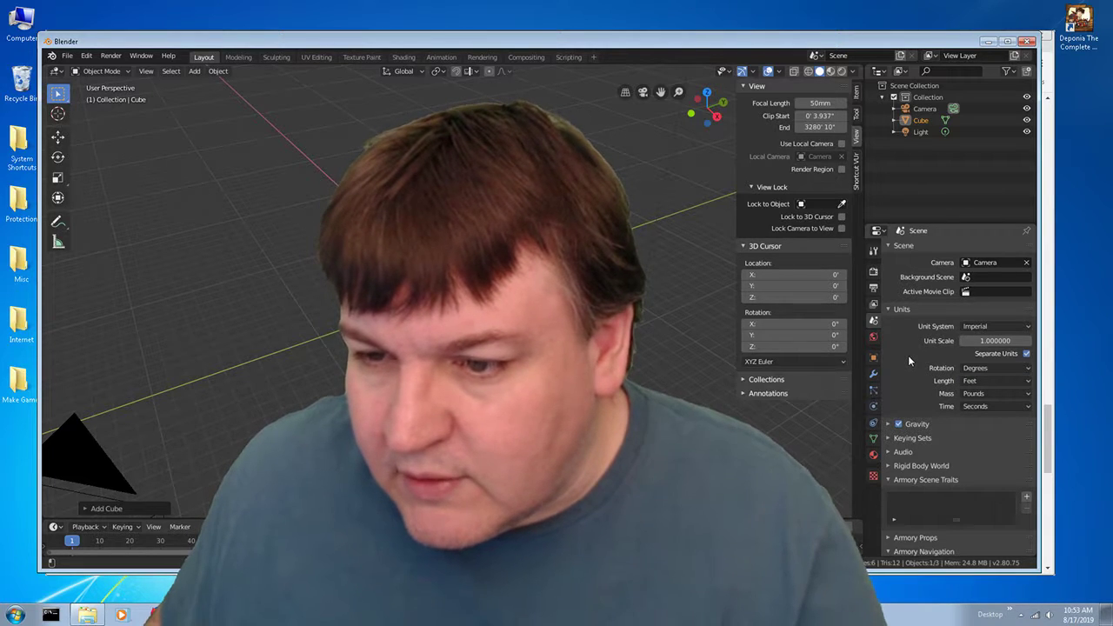
pyautogui.click(1012, 353)
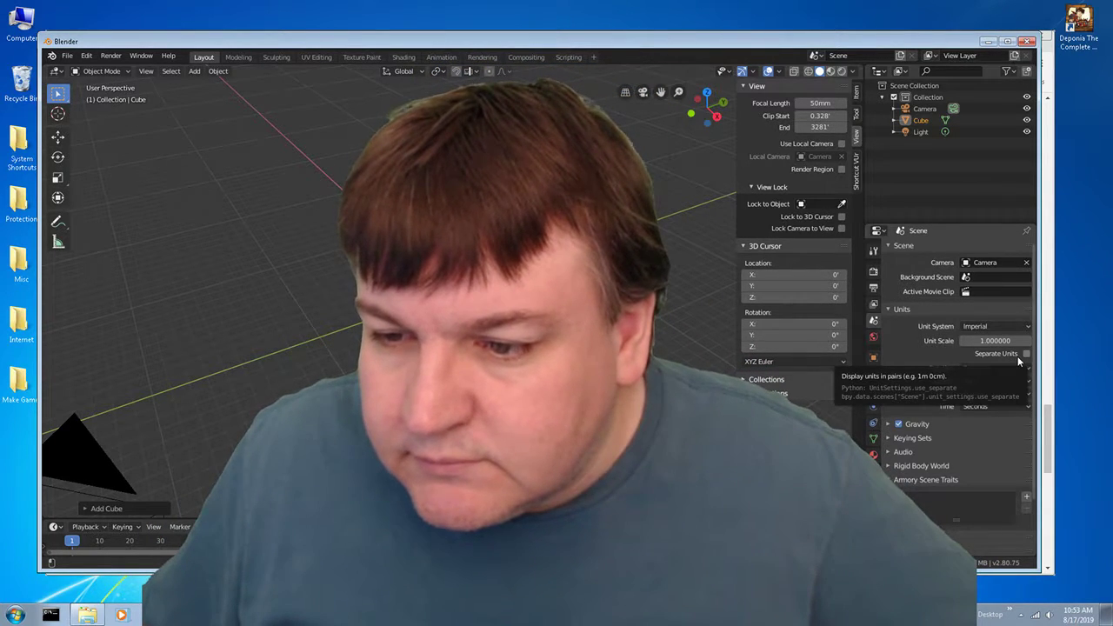
pyautogui.click(1020, 355)
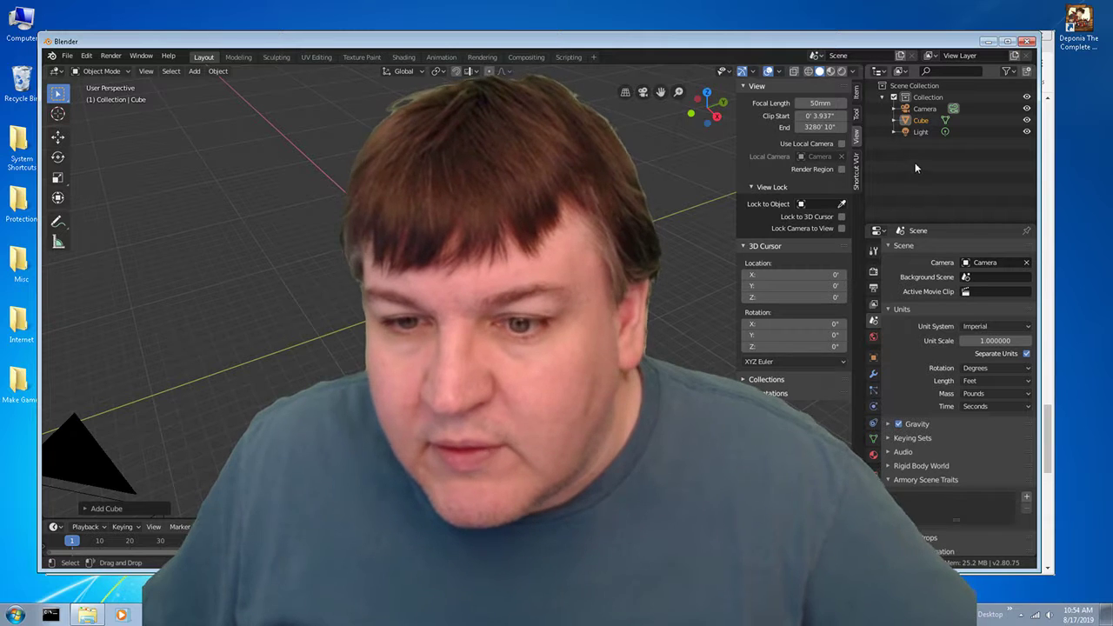
# Show the cube's object properties and set its X location to 0.1.
pyautogui.click(874, 358)
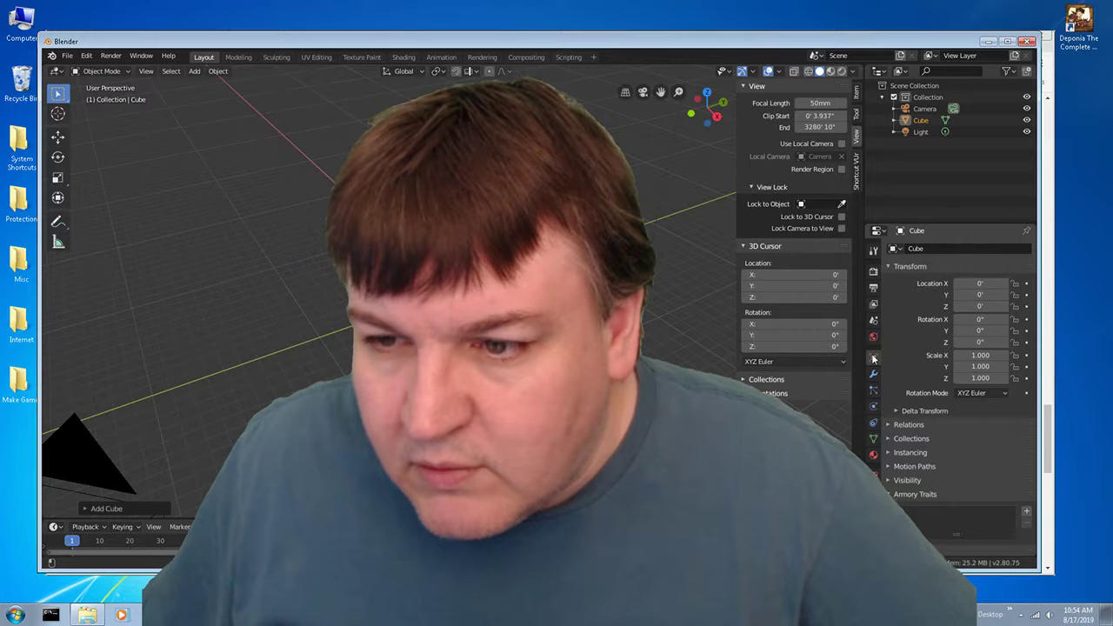
pyautogui.click(992, 283)
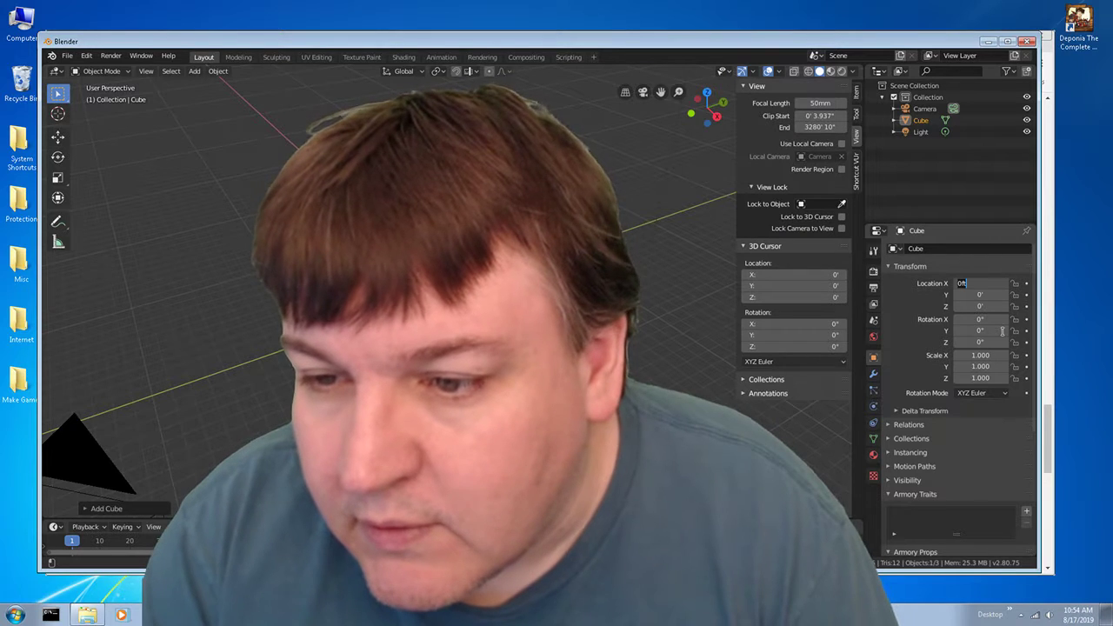
pyautogui.write('0')
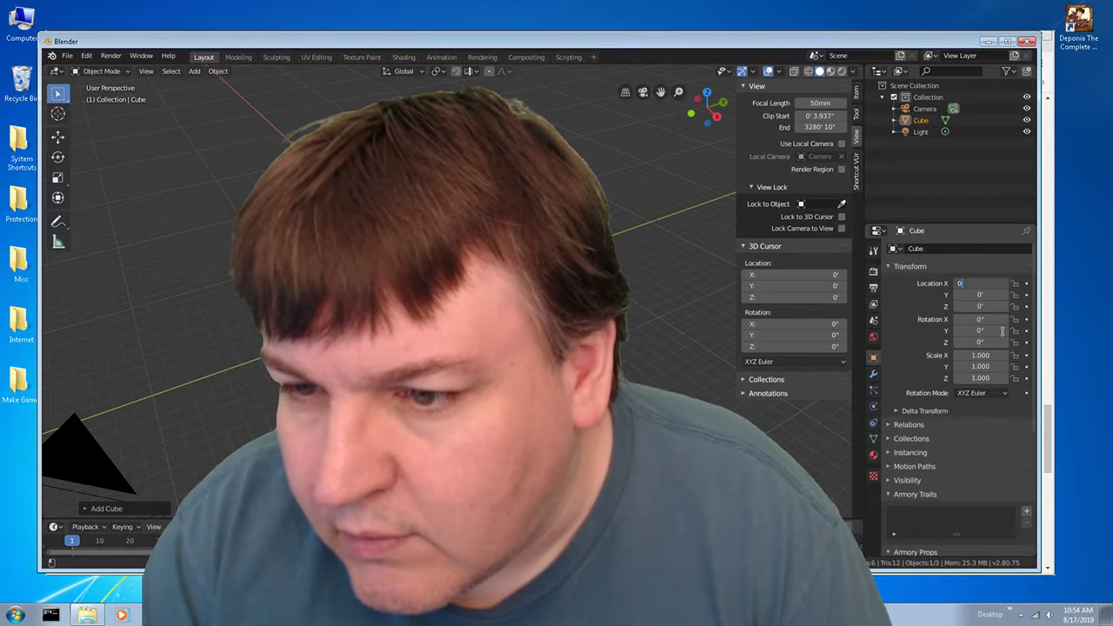
pyautogui.write('.1')
pyautogui.press('Return')
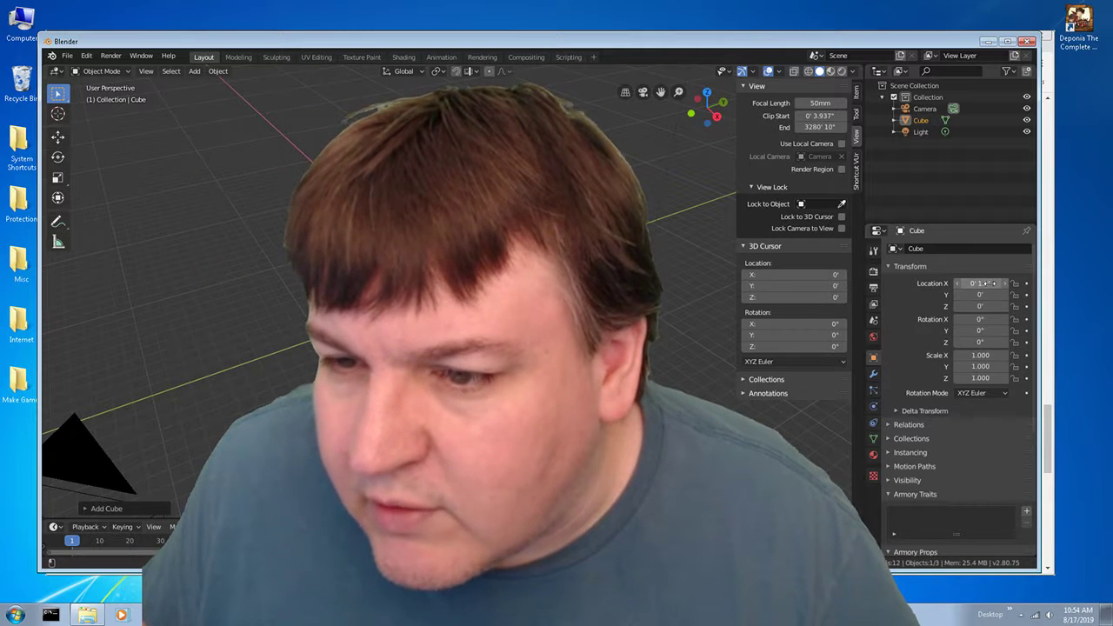
# Set the cube's X location to 1ft 1in.
pyautogui.click(988, 283)
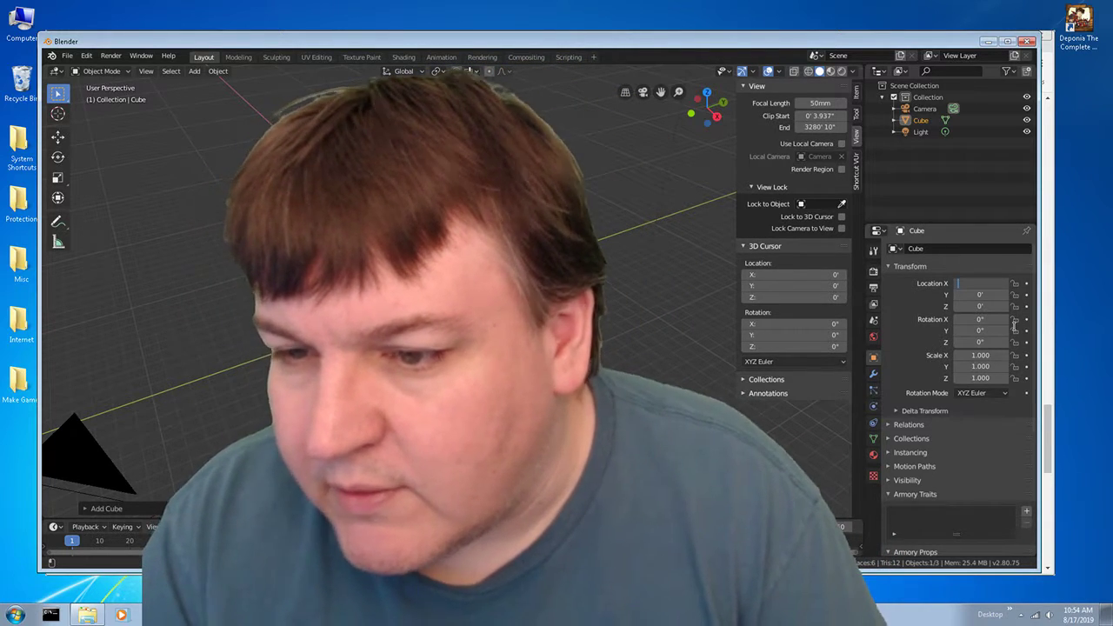
pyautogui.write('1')
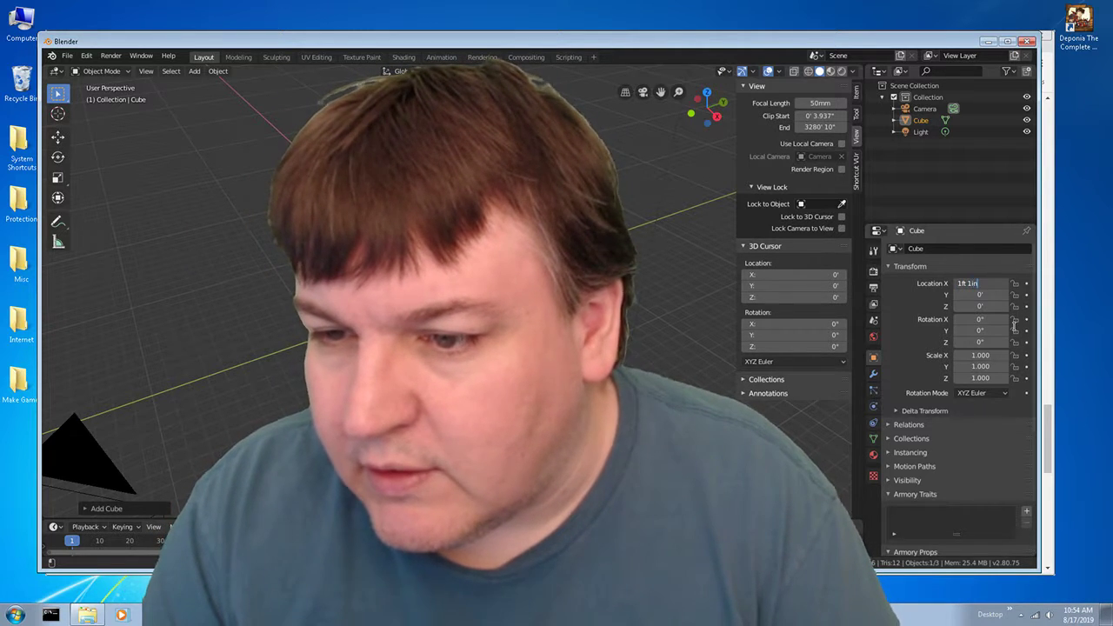
pyautogui.write('ft 1in')
pyautogui.press('Return')
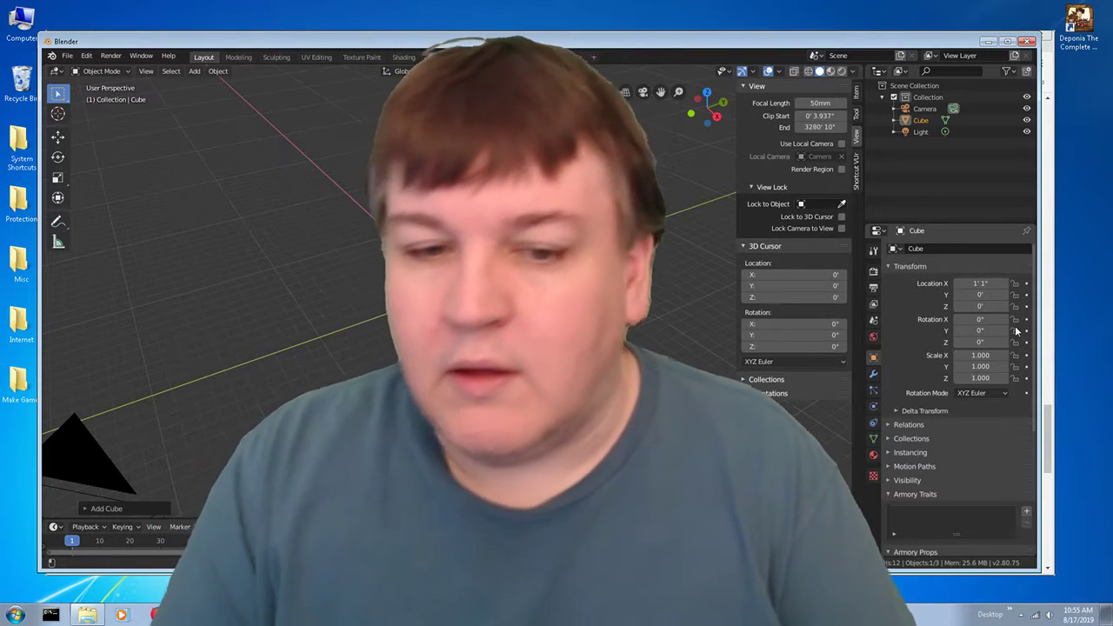
# Reset the cube's X location to 0.
pyautogui.click(990, 282)
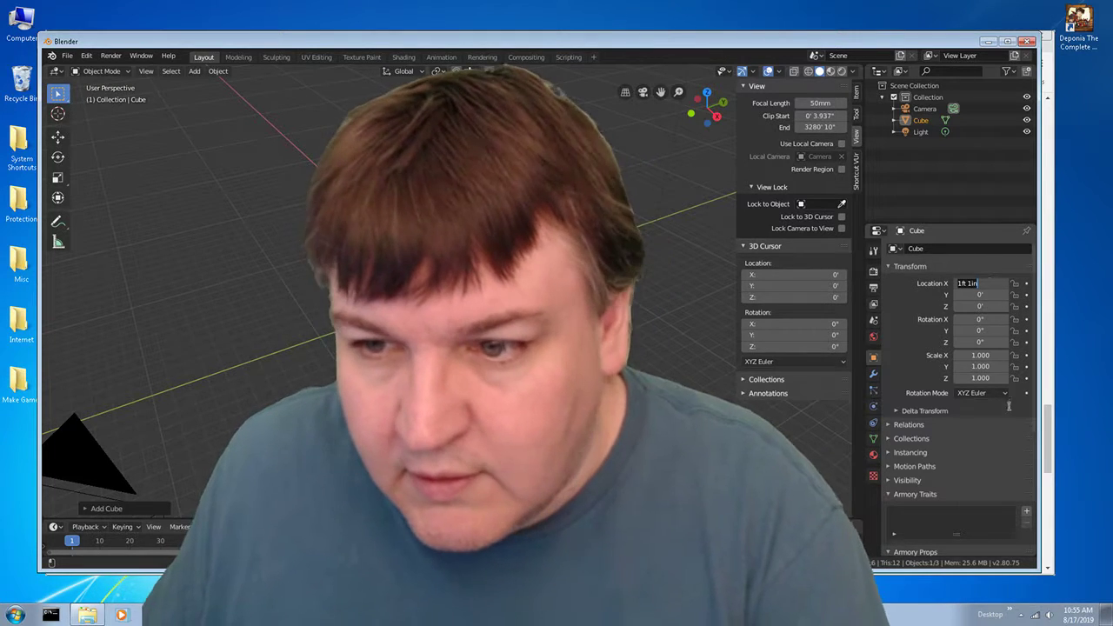
pyautogui.press('Return')
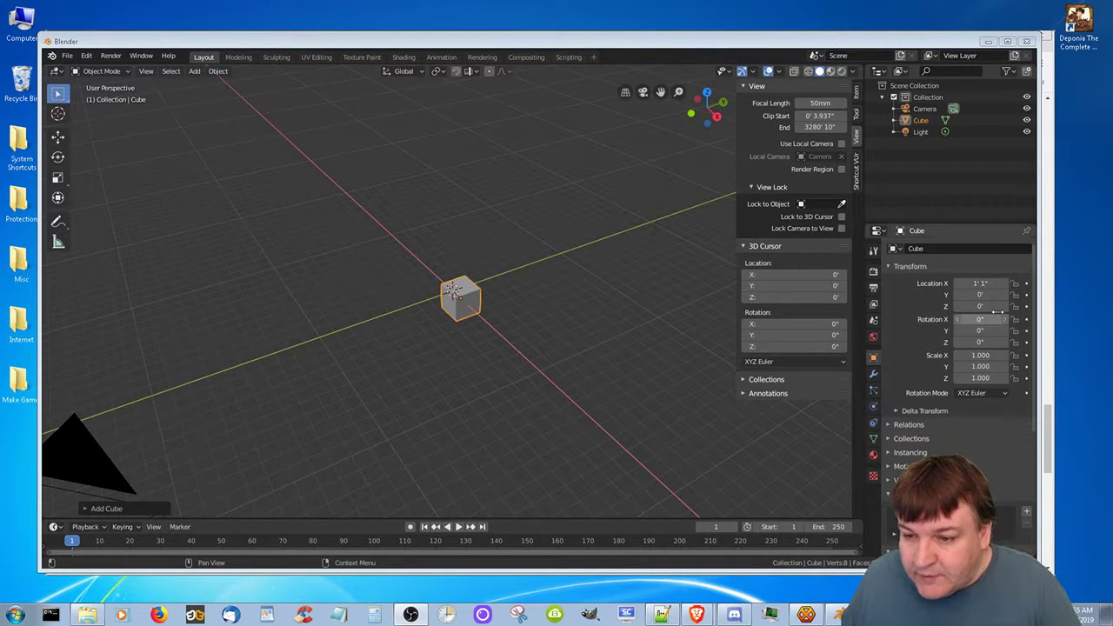
pyautogui.click(982, 282)
pyautogui.write('0')
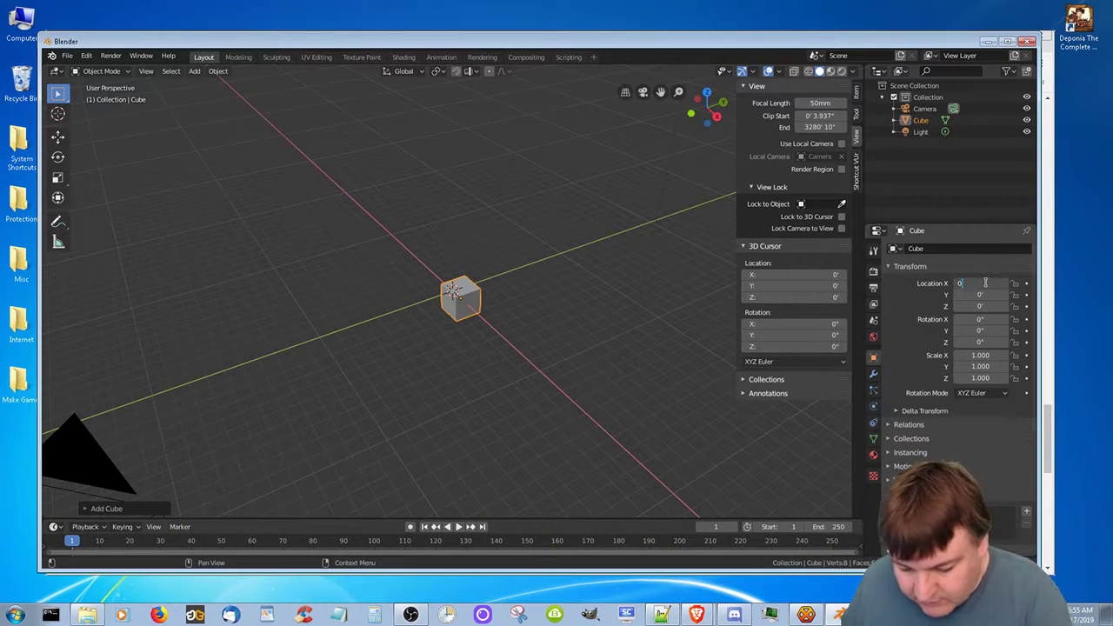
pyautogui.press('Return')
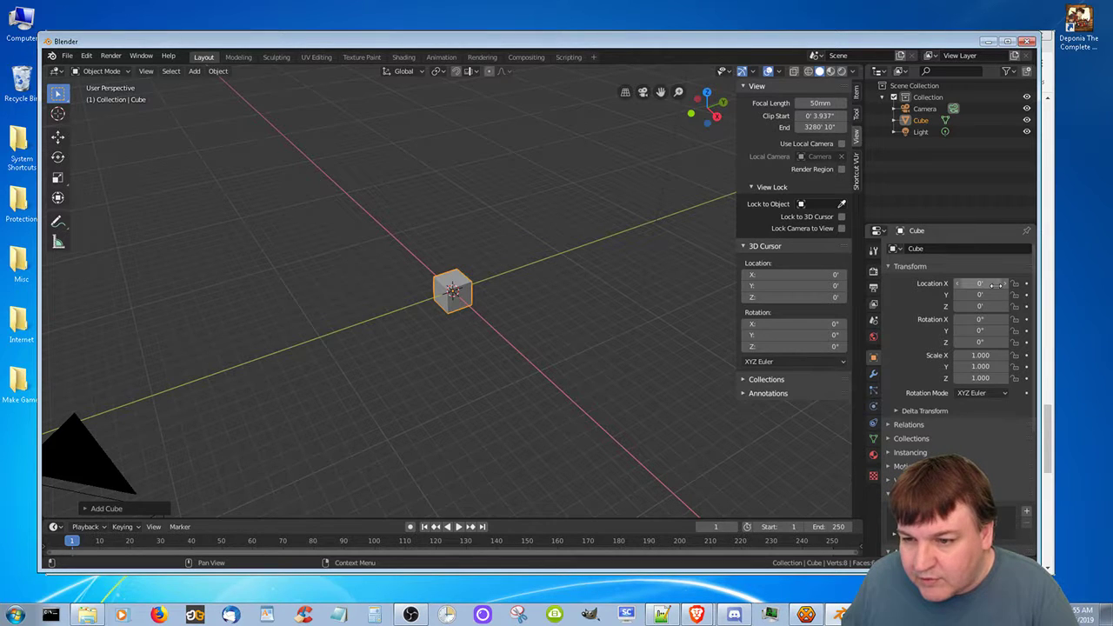
# Try to enter the cube's X location as 1 1, without separate foot and inch units.
pyautogui.click(985, 284)
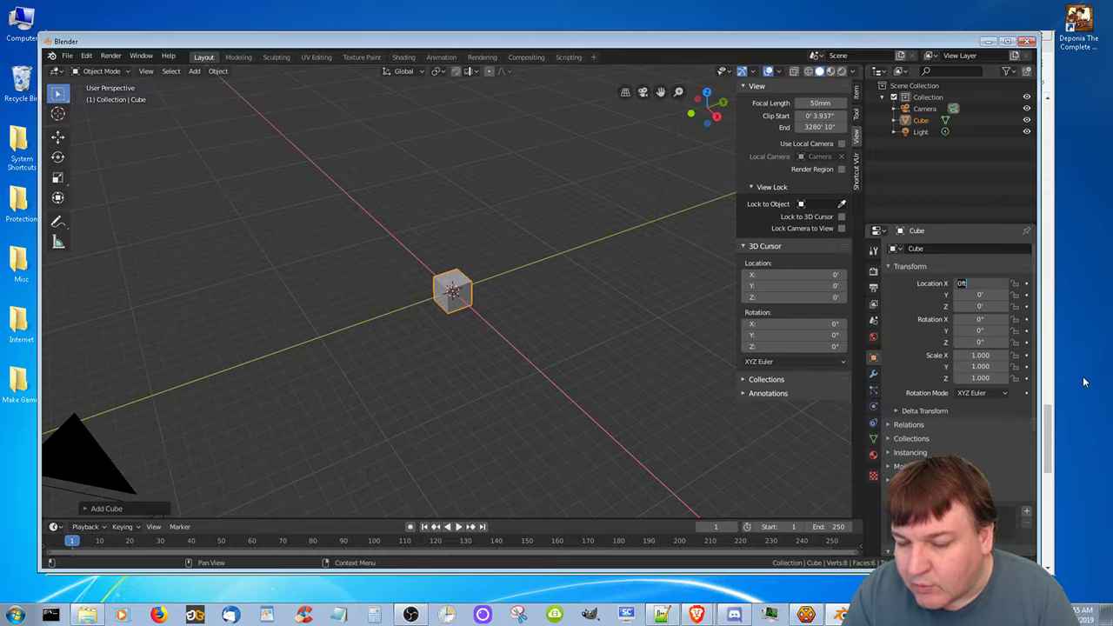
pyautogui.write('1 1')
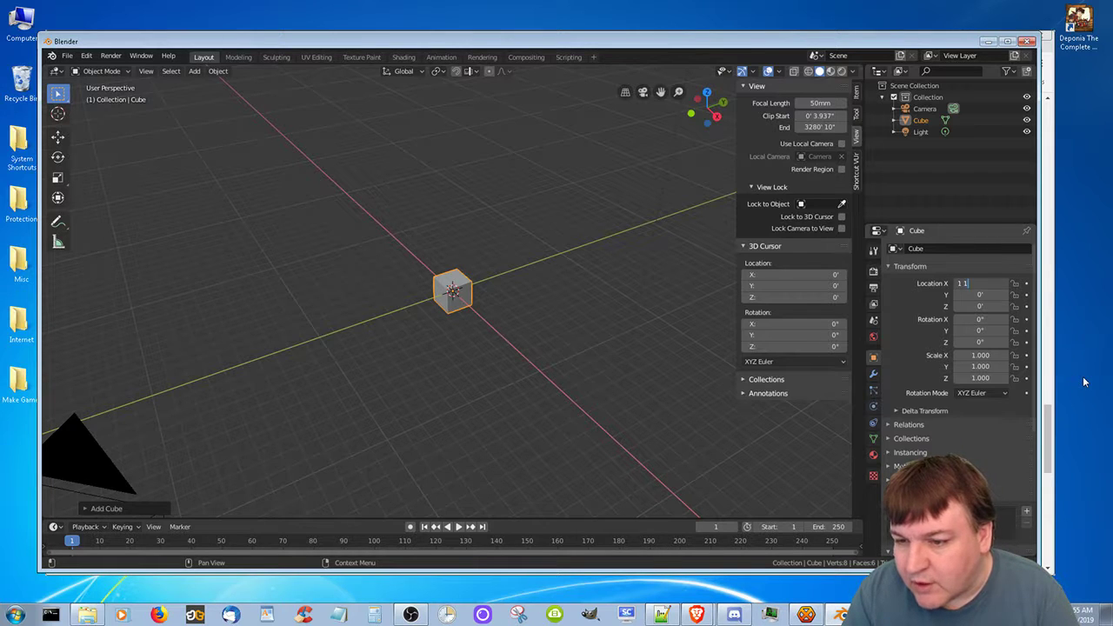
pyautogui.write("'")
pyautogui.press('Return')
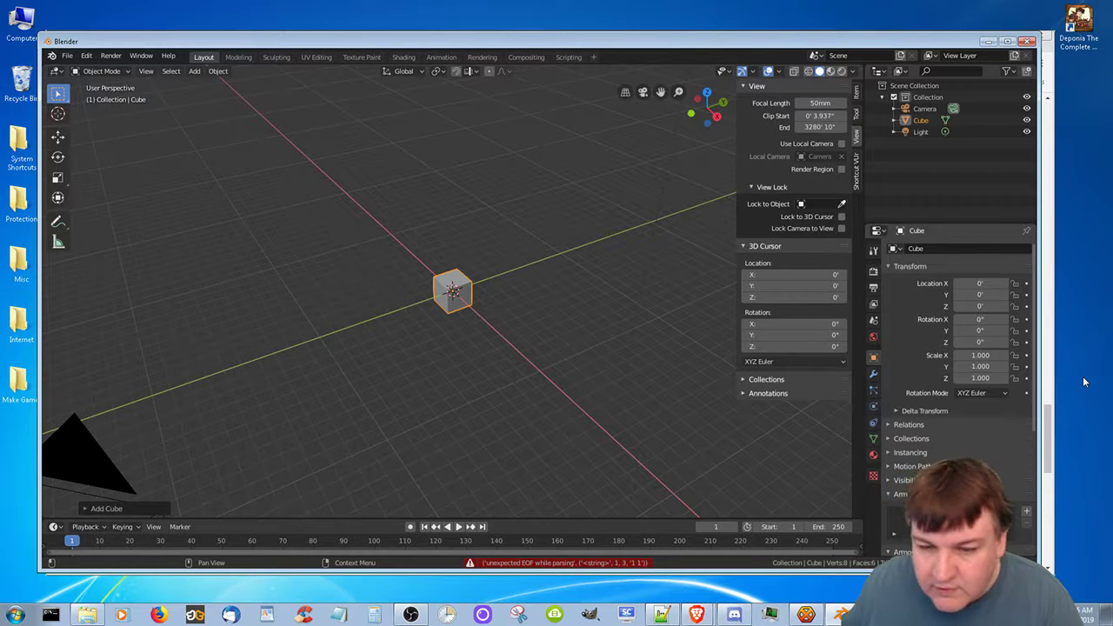
# Set the cube's X location to 1.5 as a decimal value in feet.
pyautogui.click(986, 285)
pyautogui.write('1.5')
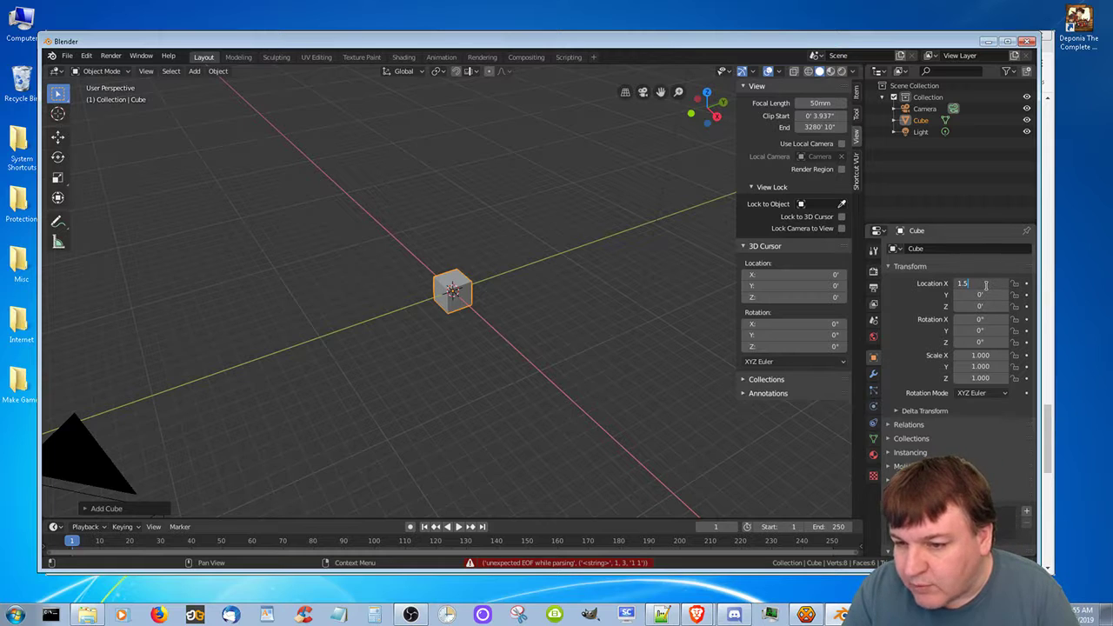
pyautogui.press('Return')
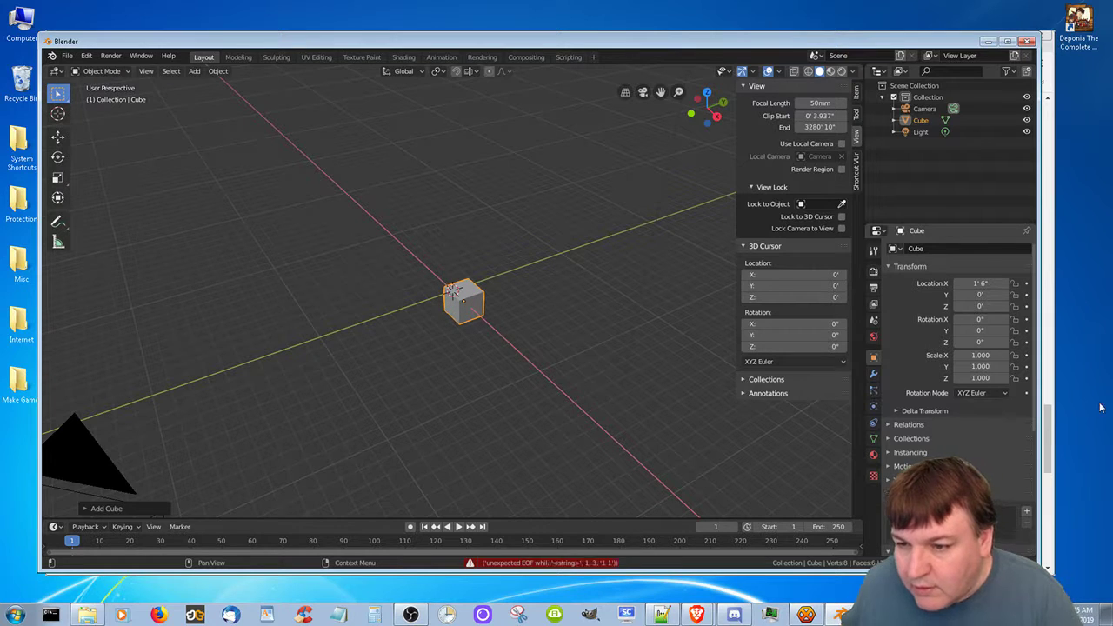
# Set the cube's X location to 1' 3" and after that to 1' 2.4".
pyautogui.click(990, 284)
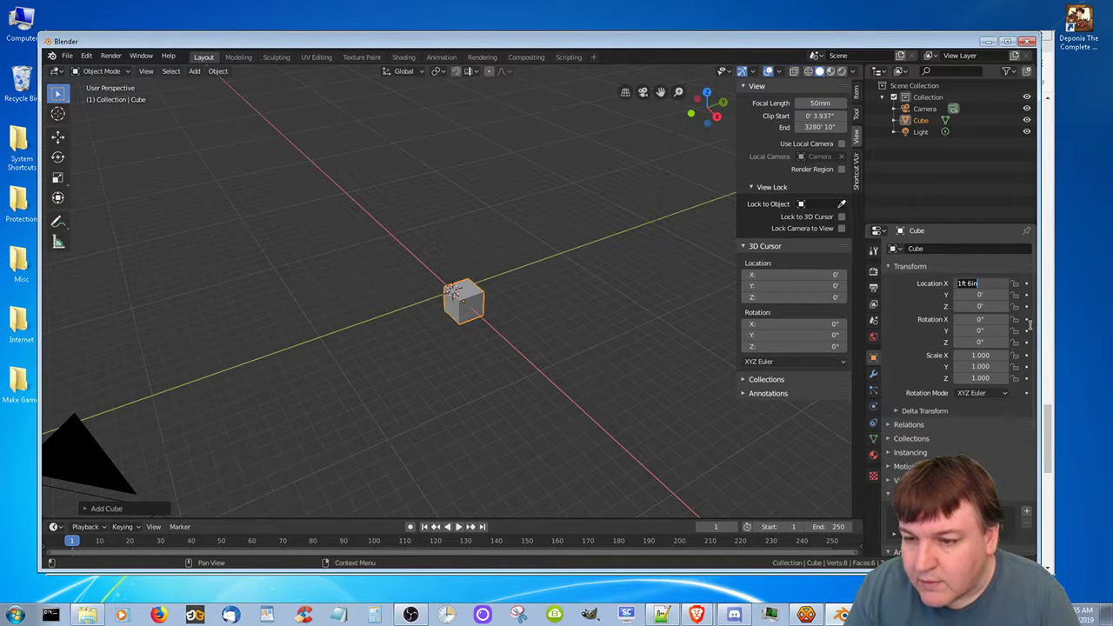
pyautogui.press('Return')
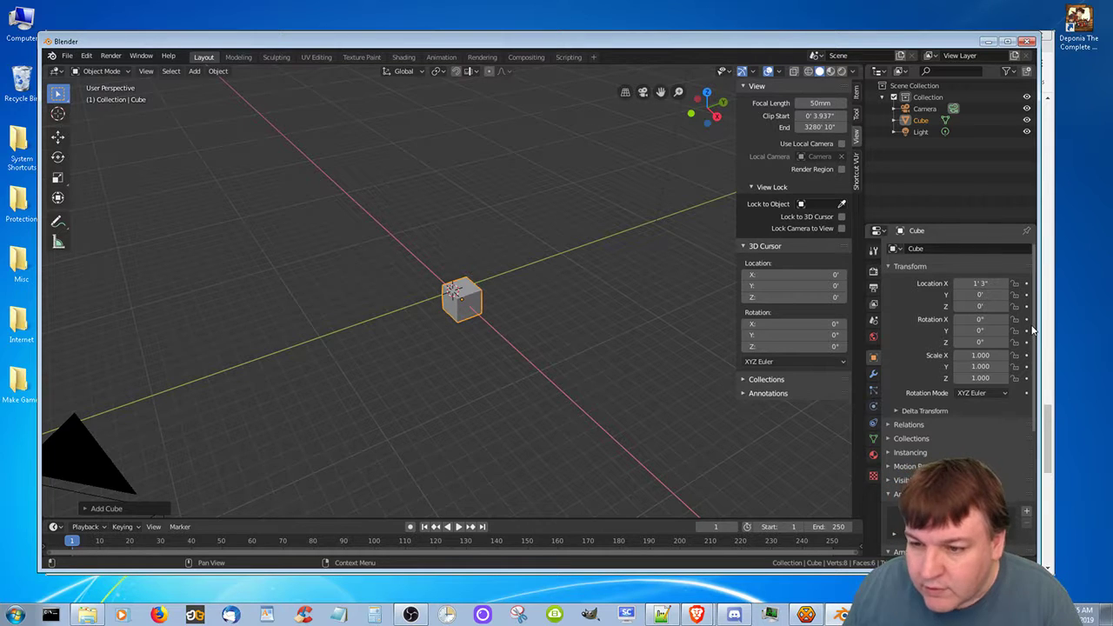
pyautogui.click(991, 284)
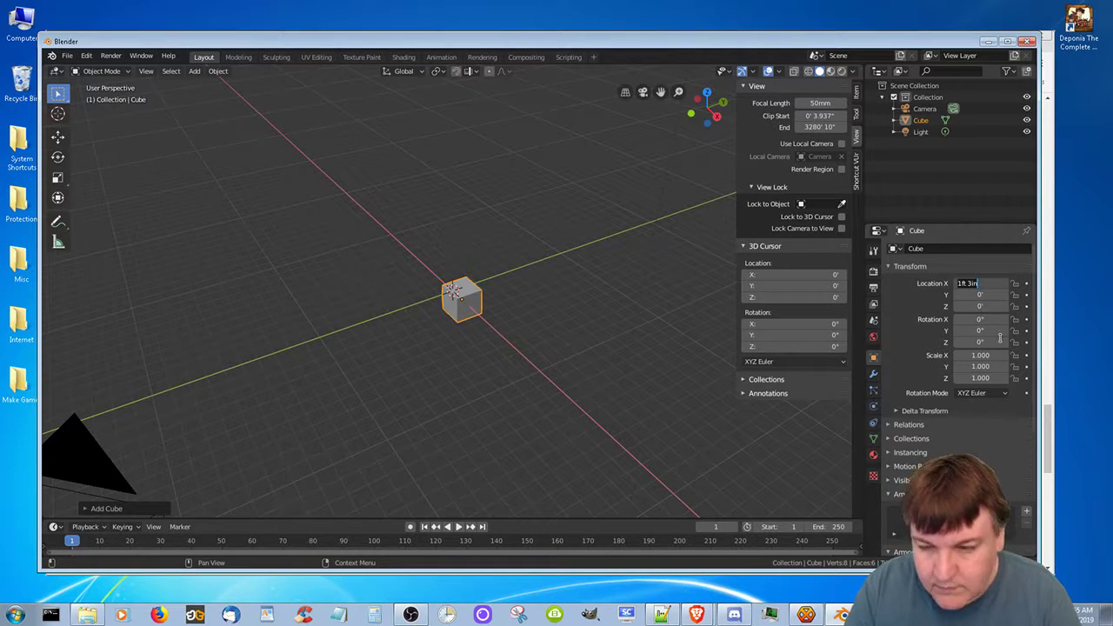
pyautogui.press('Return')
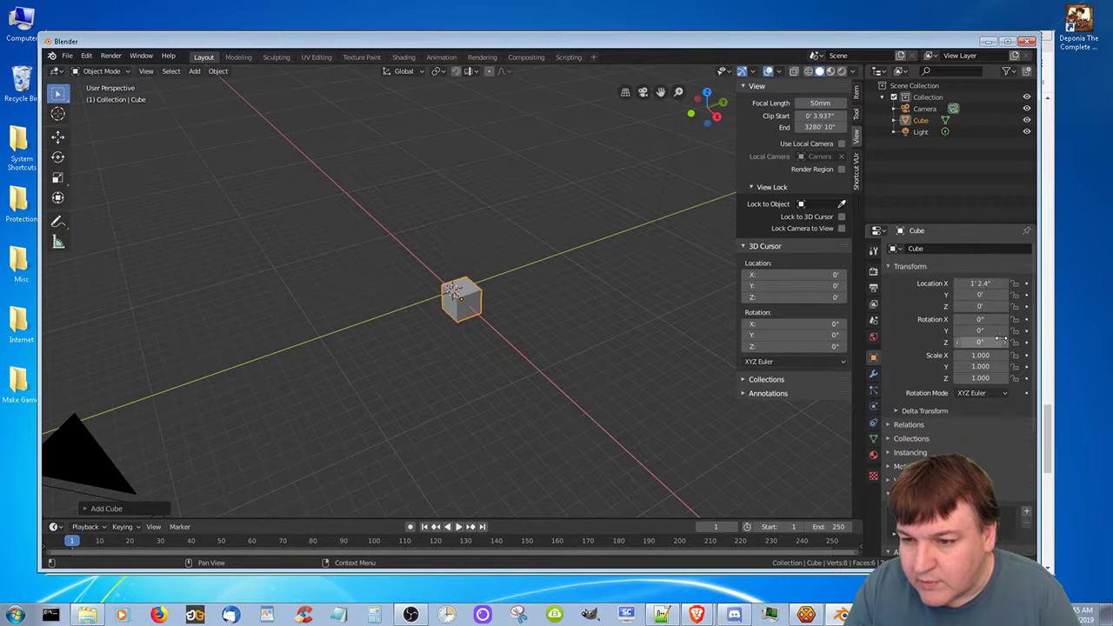
# Set the cube's X location to 1ft 3in, entering the feet and inch units explicitly.
pyautogui.click(979, 284)
pyautogui.write('1ft')
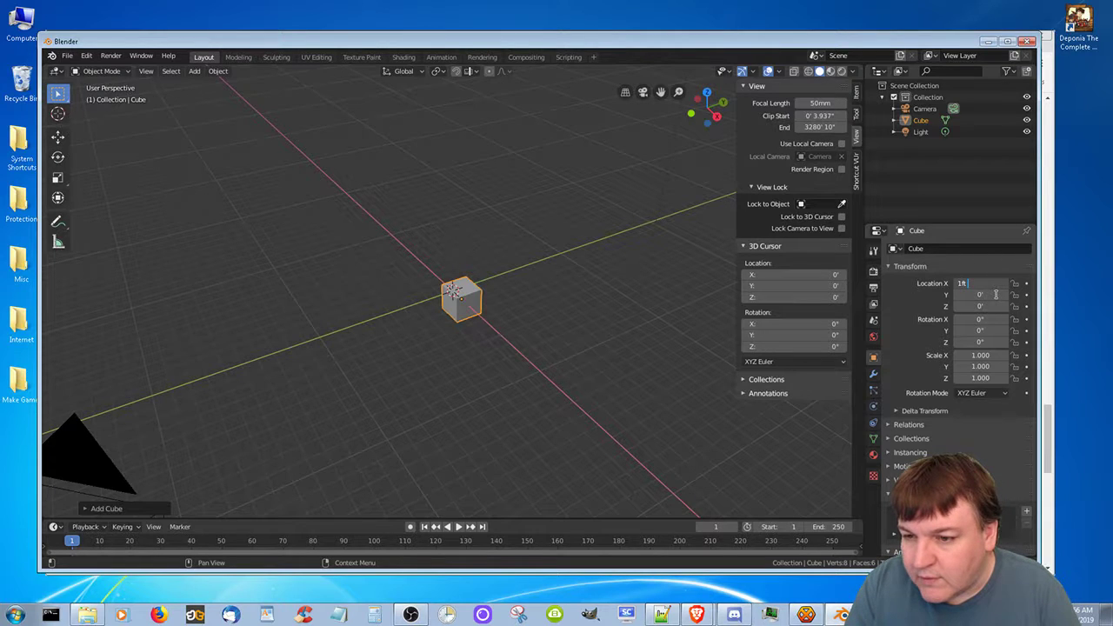
pyautogui.write(' 3in')
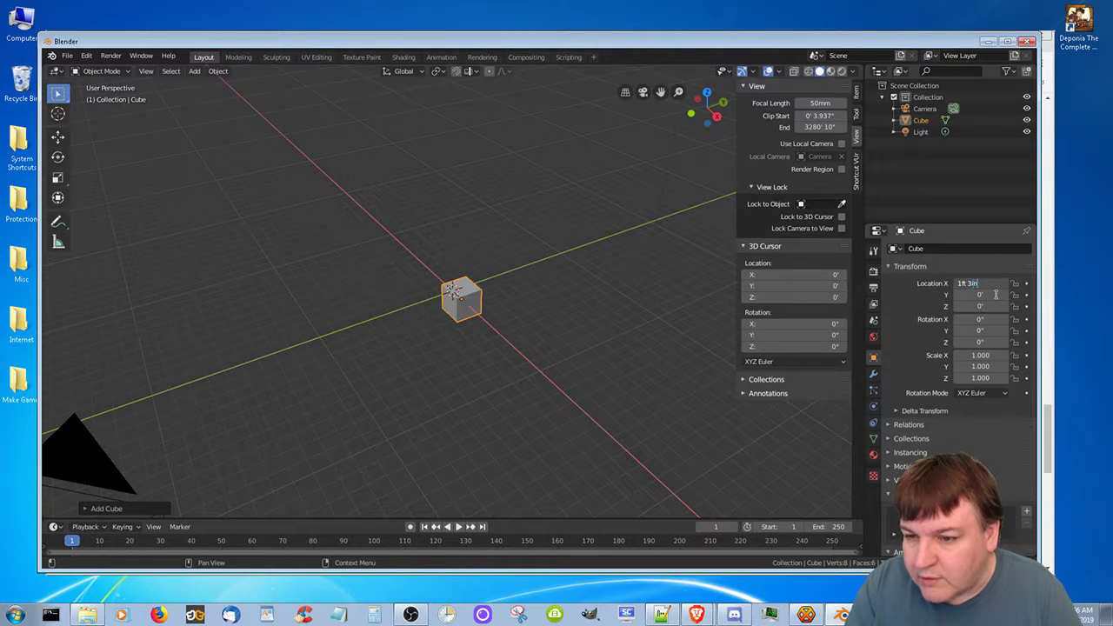
pyautogui.press('Return')
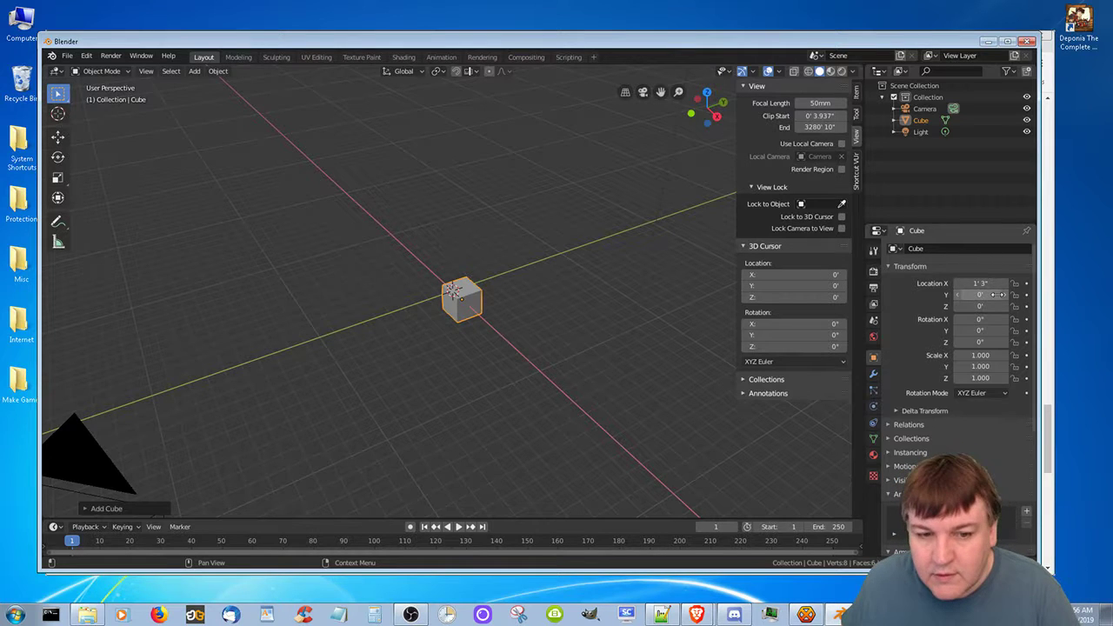
# Return the cube to the origin by setting its X location to 0.
pyautogui.click(987, 285)
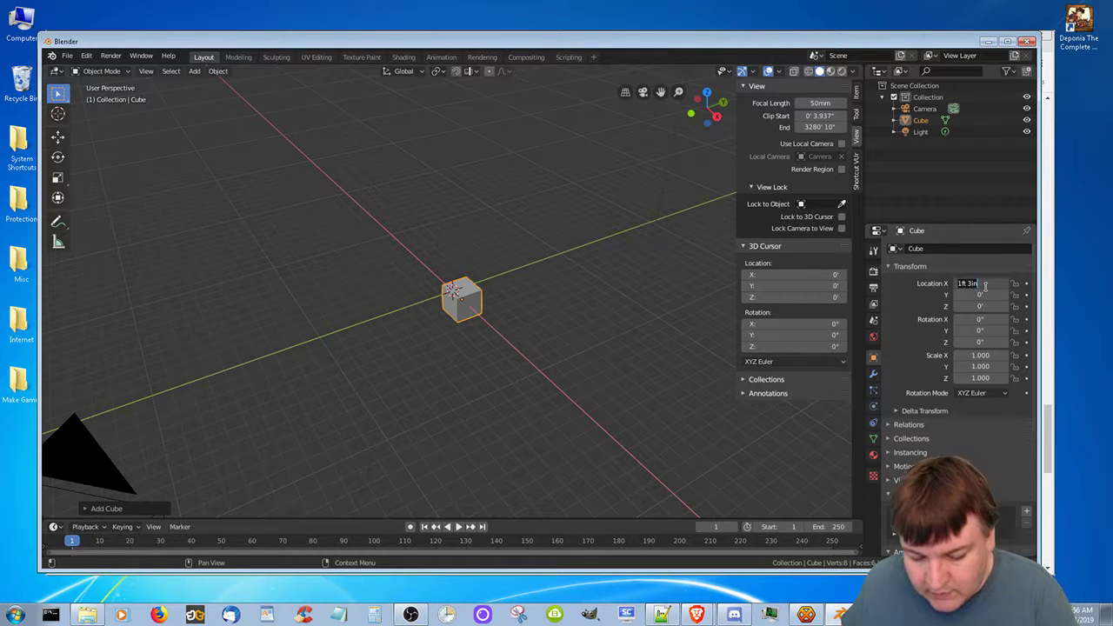
pyautogui.write('0')
pyautogui.press('Return')
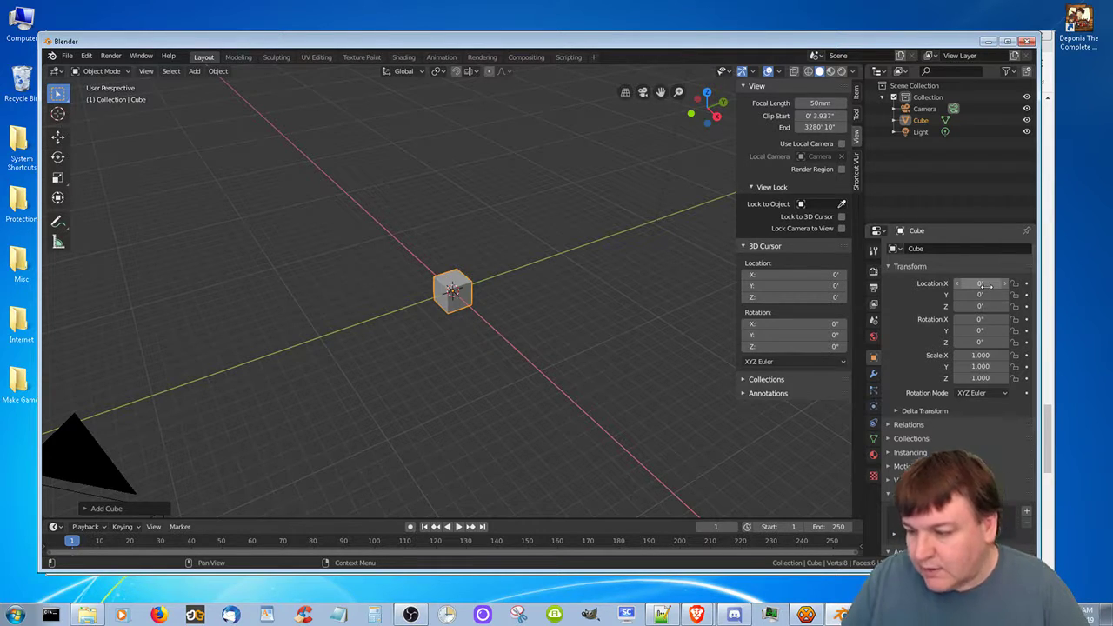